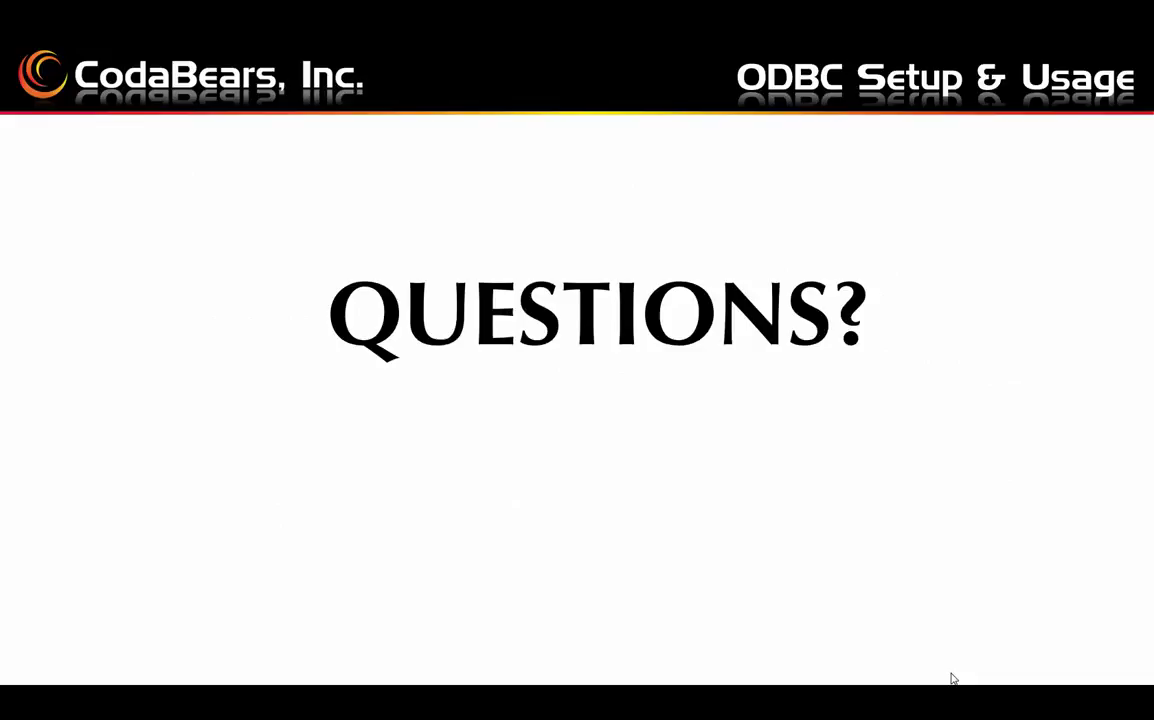
Advance to the closing contact slide and end the ODBC Setup & Usage slide show
key(Right)
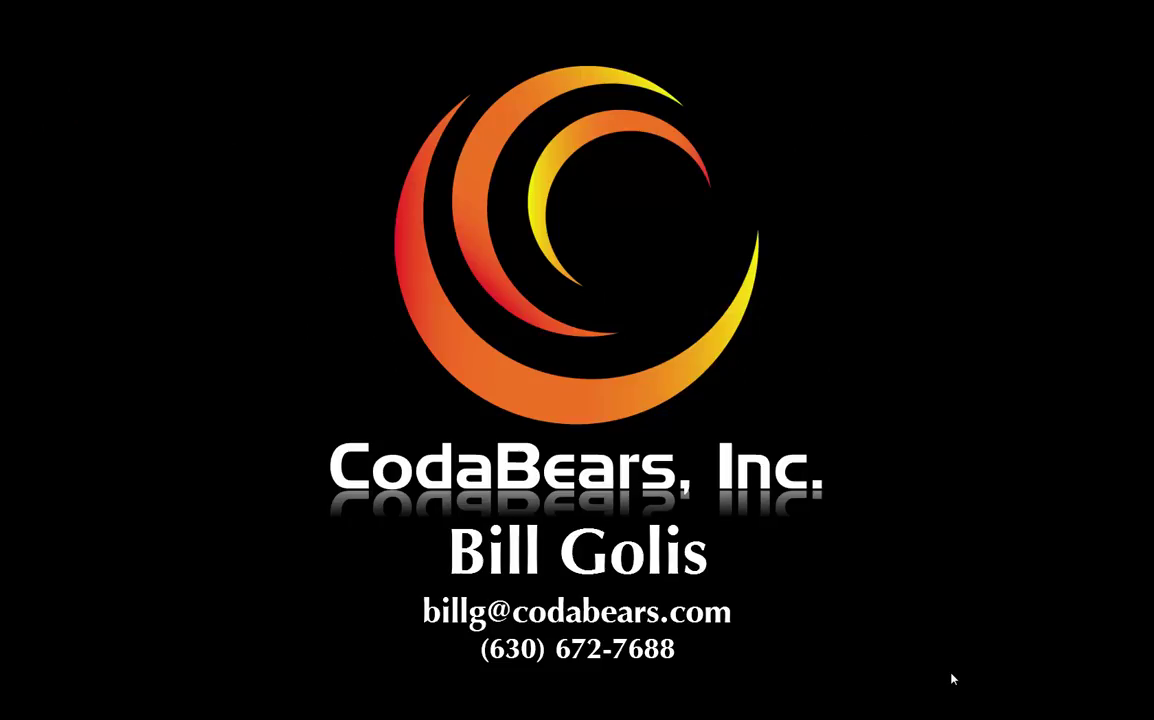
key(Escape)
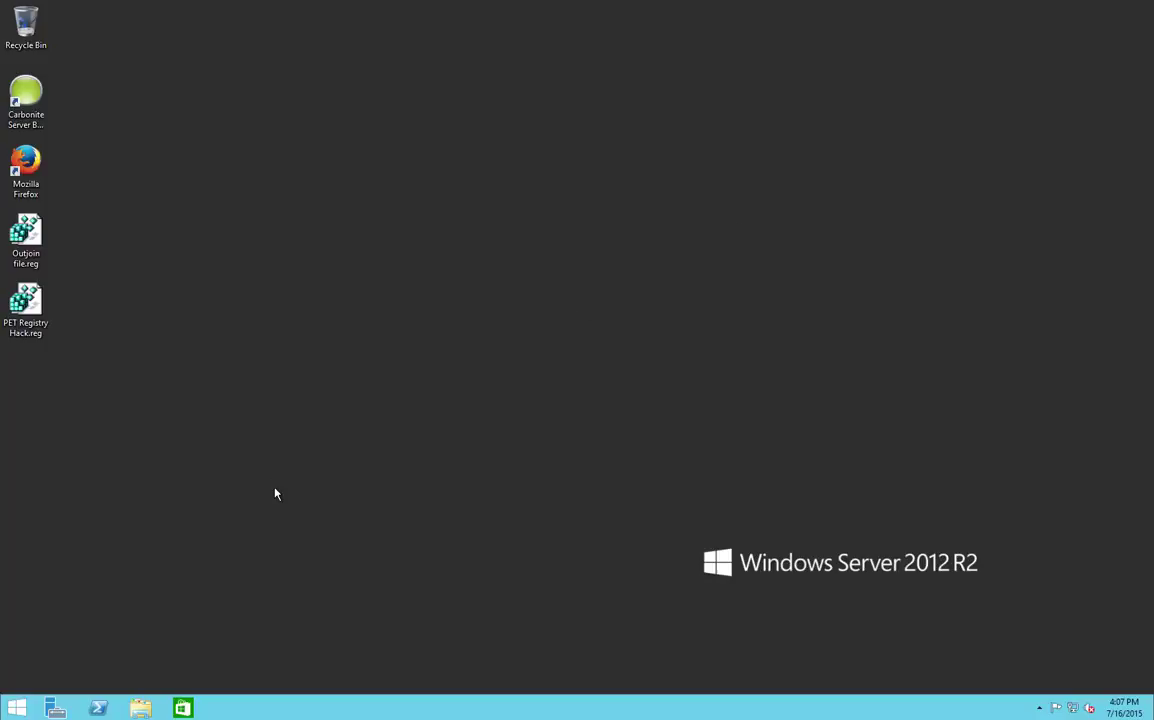
Open the \\v905700p network share in File Explorer
click(16, 708)
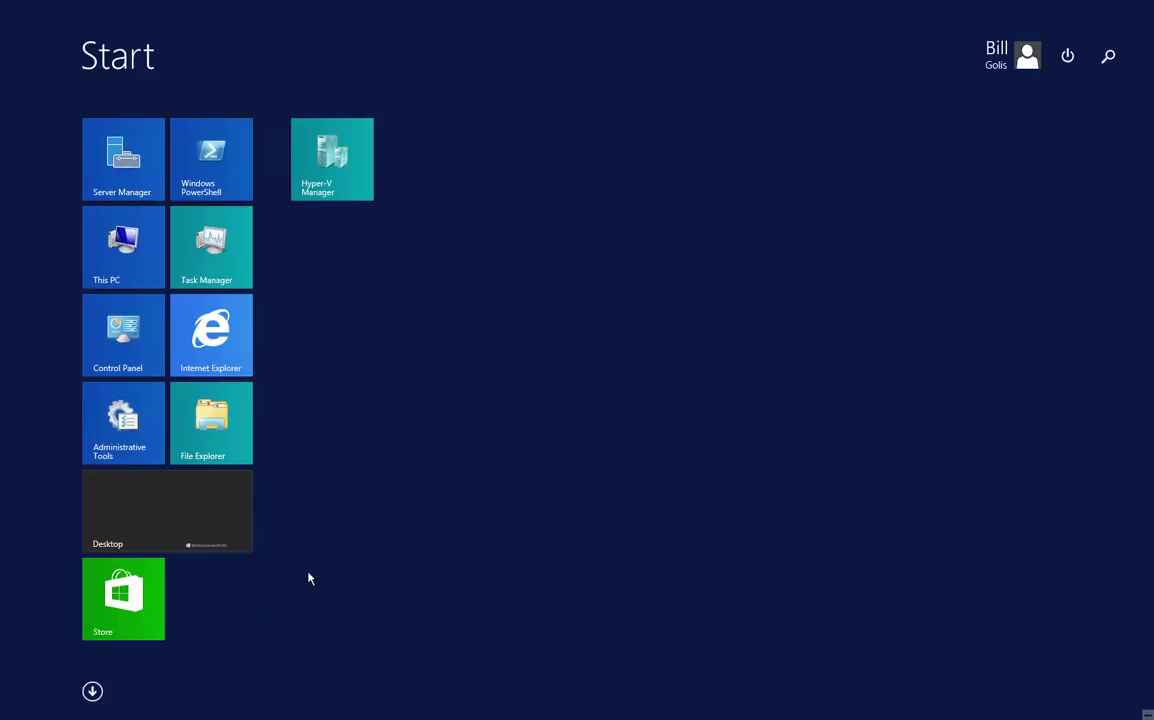
key(super+e)
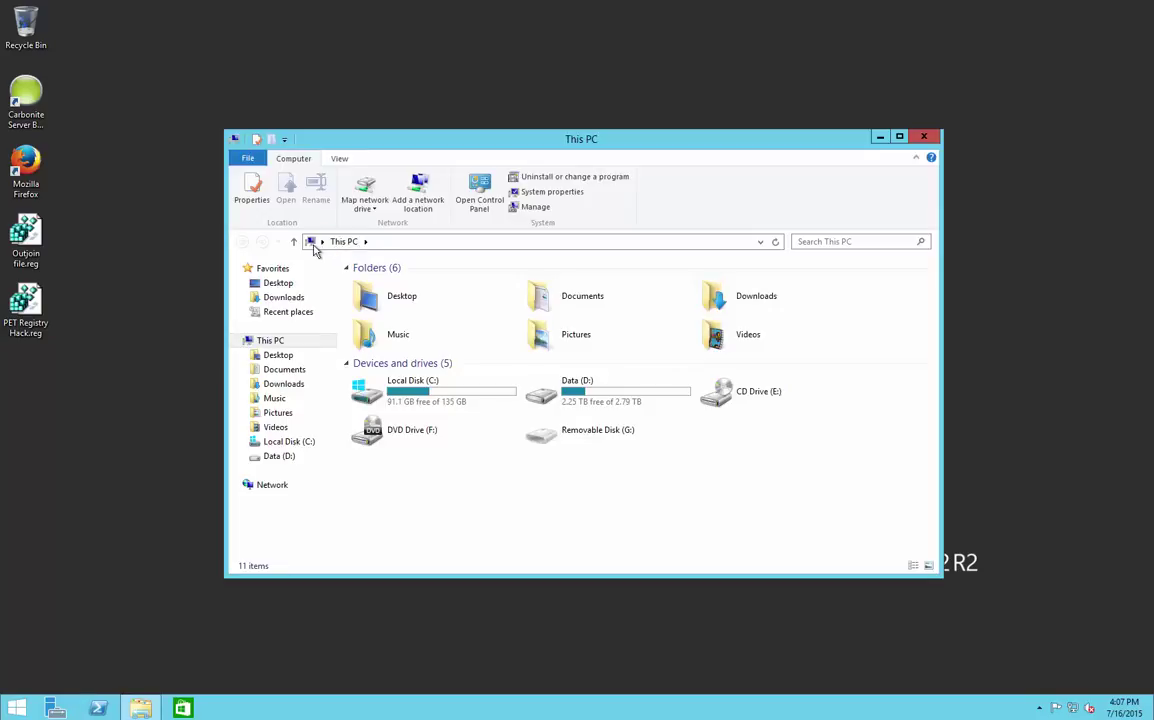
click(313, 244)
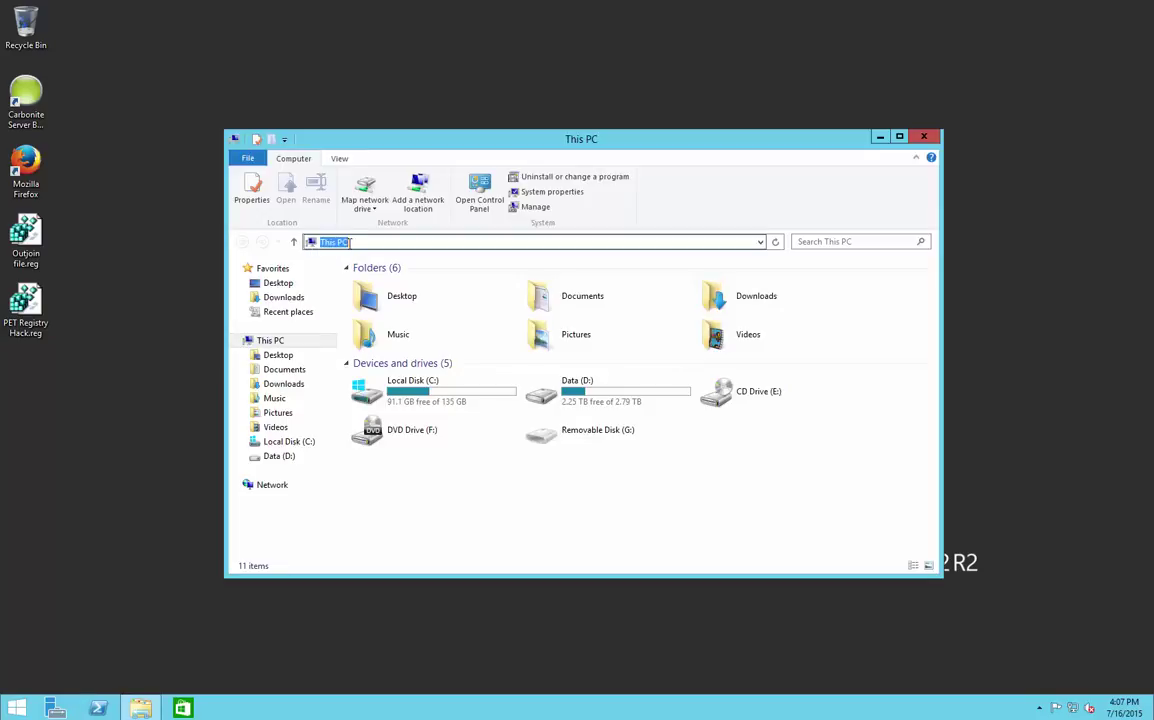
text(\\)
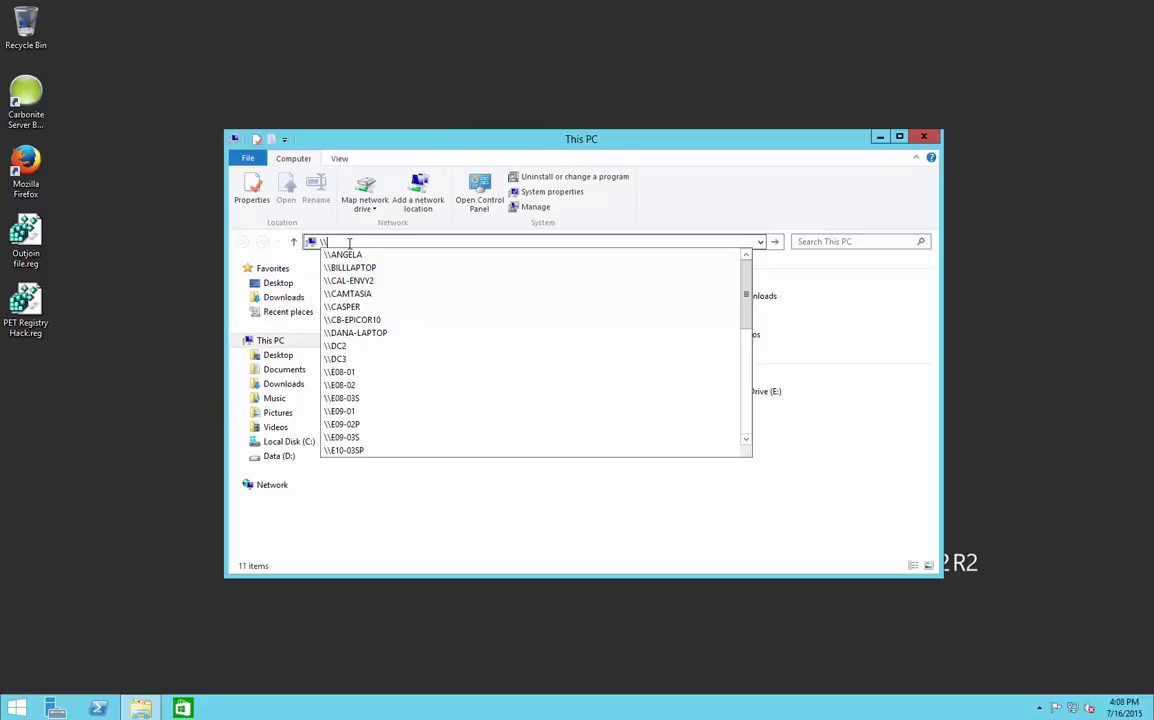
text(v90)
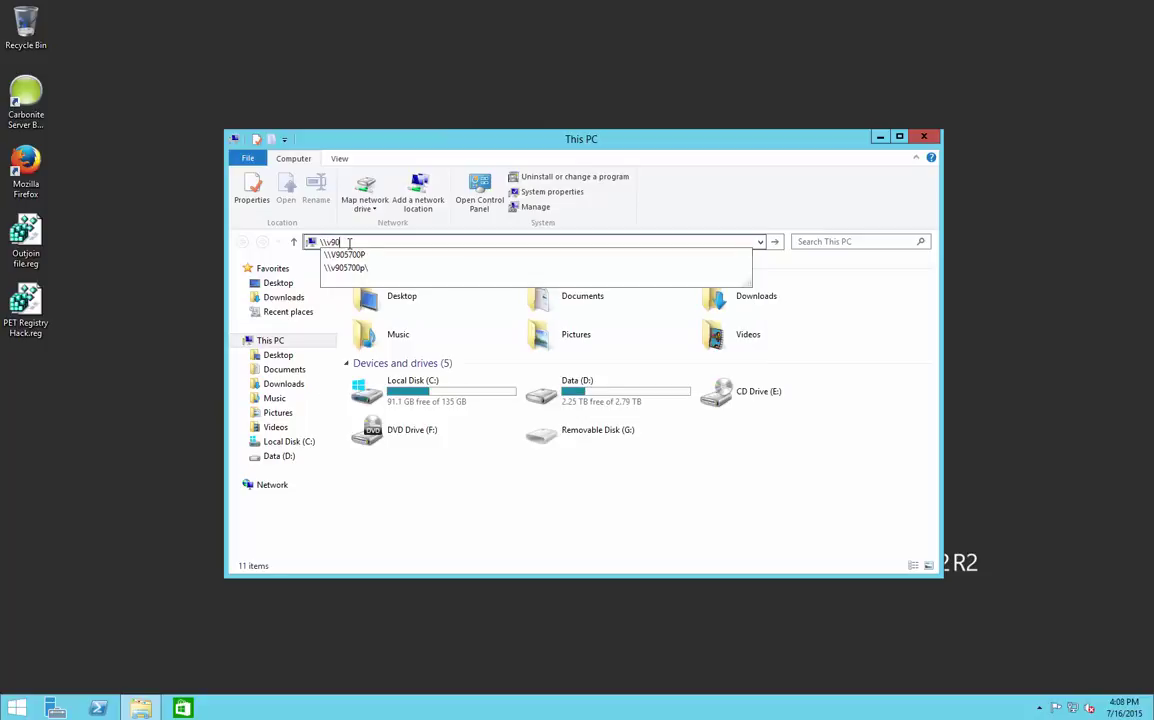
key(Down)
key(Down)
key(Return)
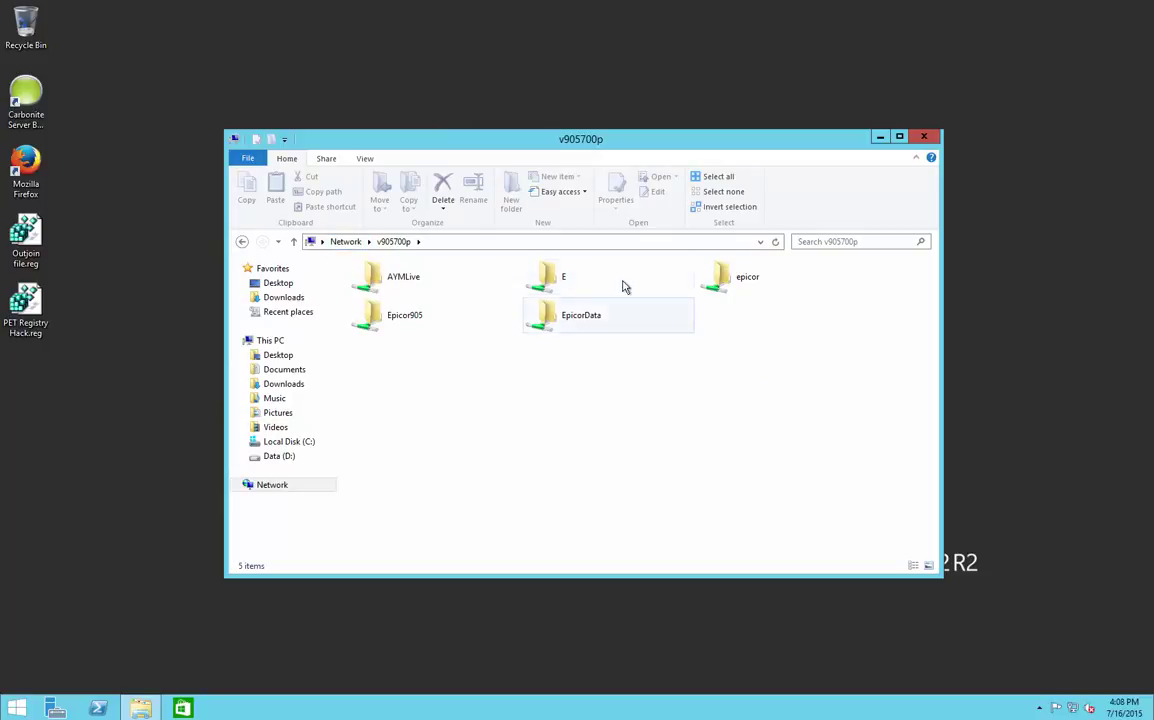
Go to epicor > oe102a > netsetup and run setup.exe as administrator
double_click(737, 279)
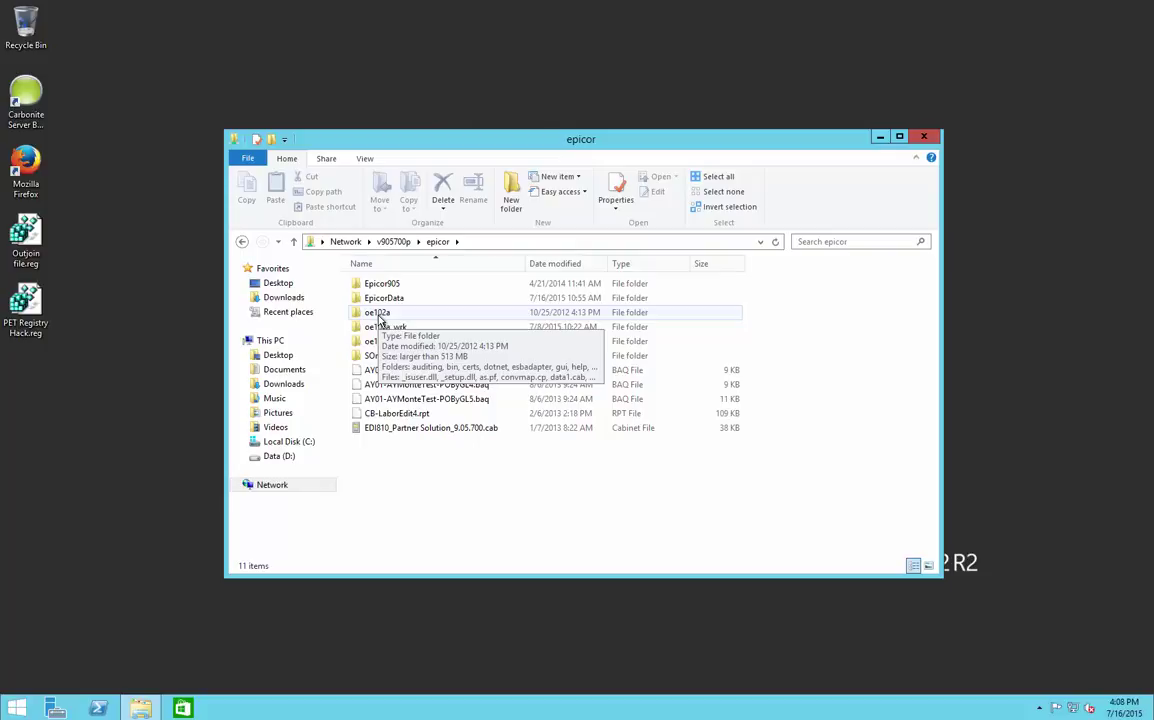
double_click(379, 314)
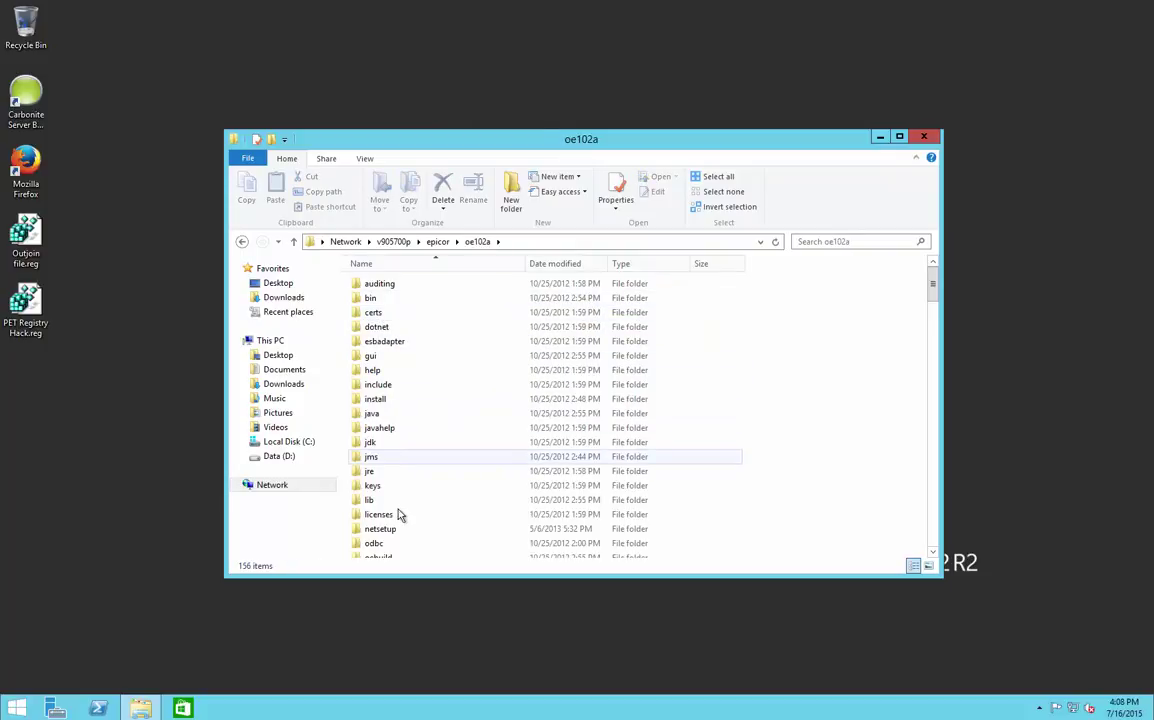
double_click(381, 529)
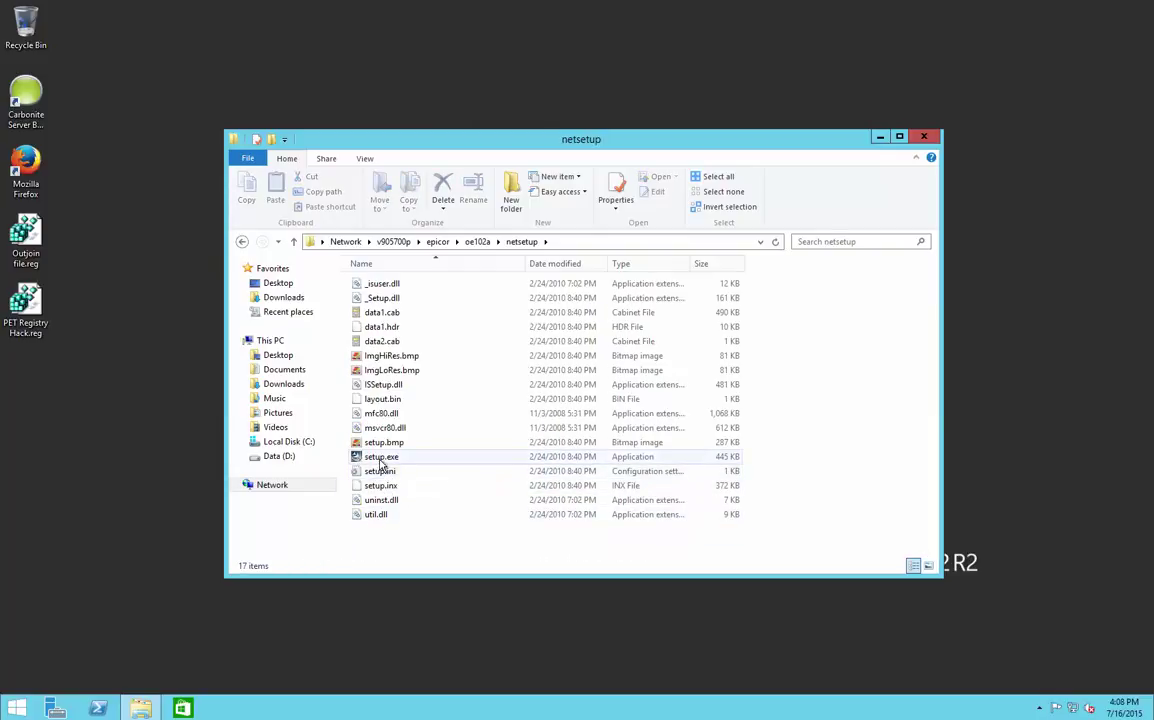
right_click(386, 457)
click(417, 486)
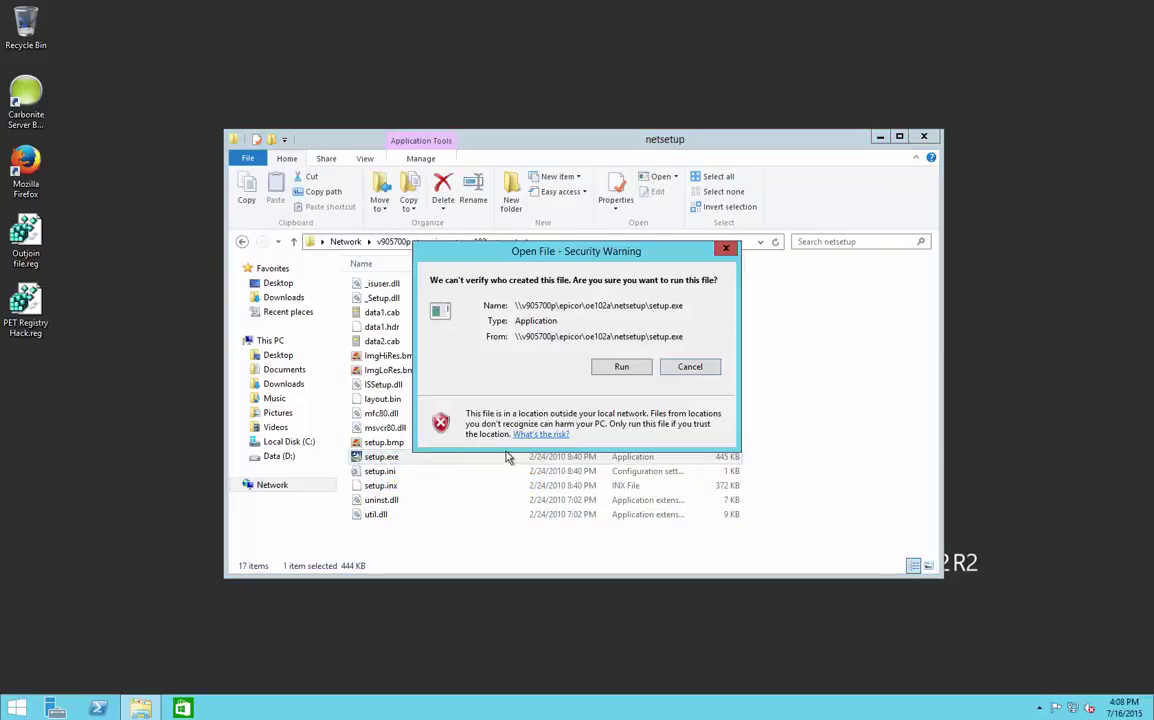
Allow the network installer through the security prompts and accept the license agreement
click(614, 369)
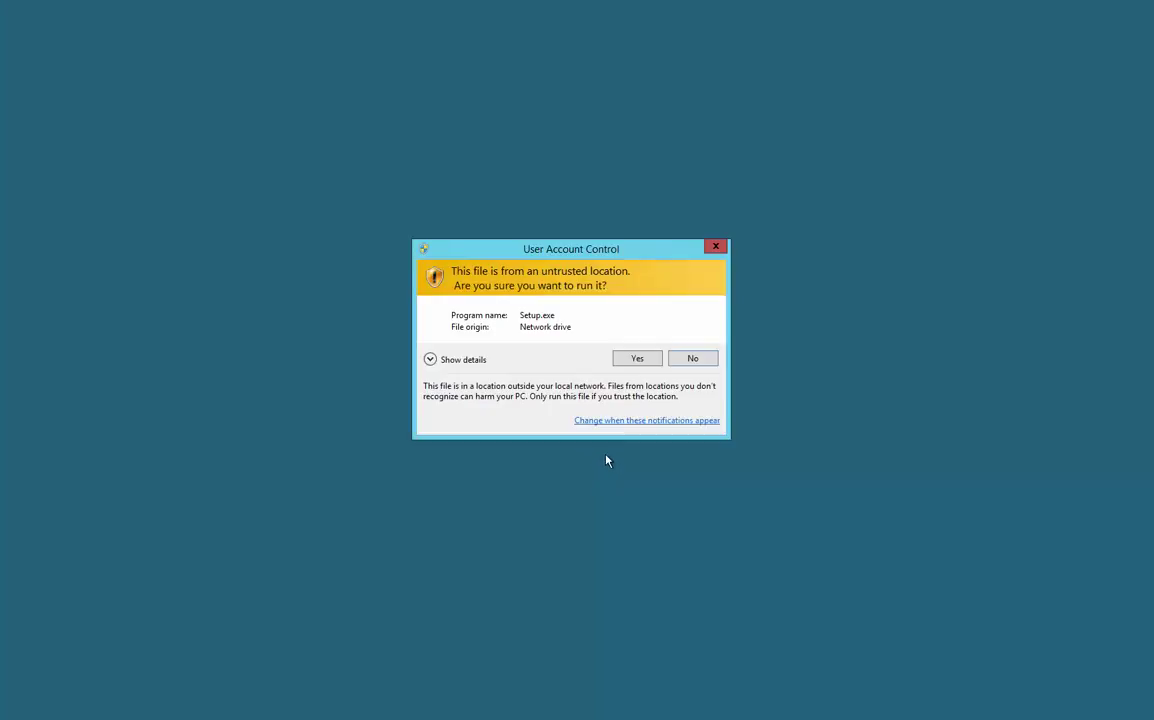
click(637, 360)
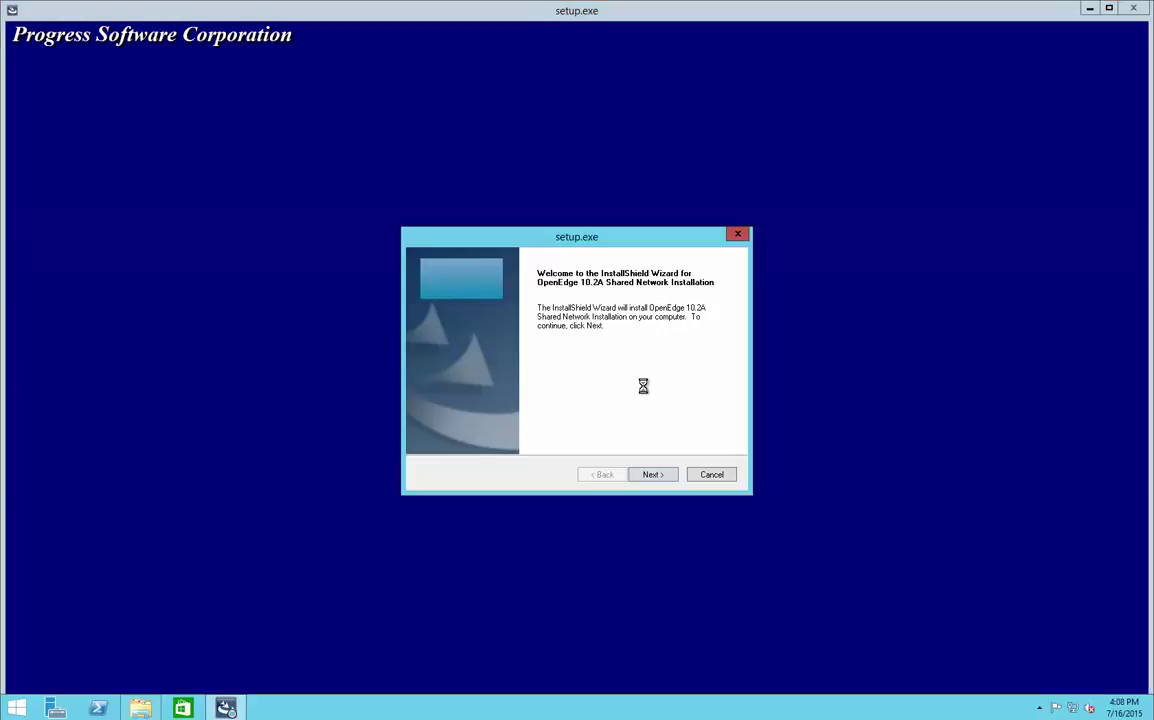
click(652, 476)
click(661, 479)
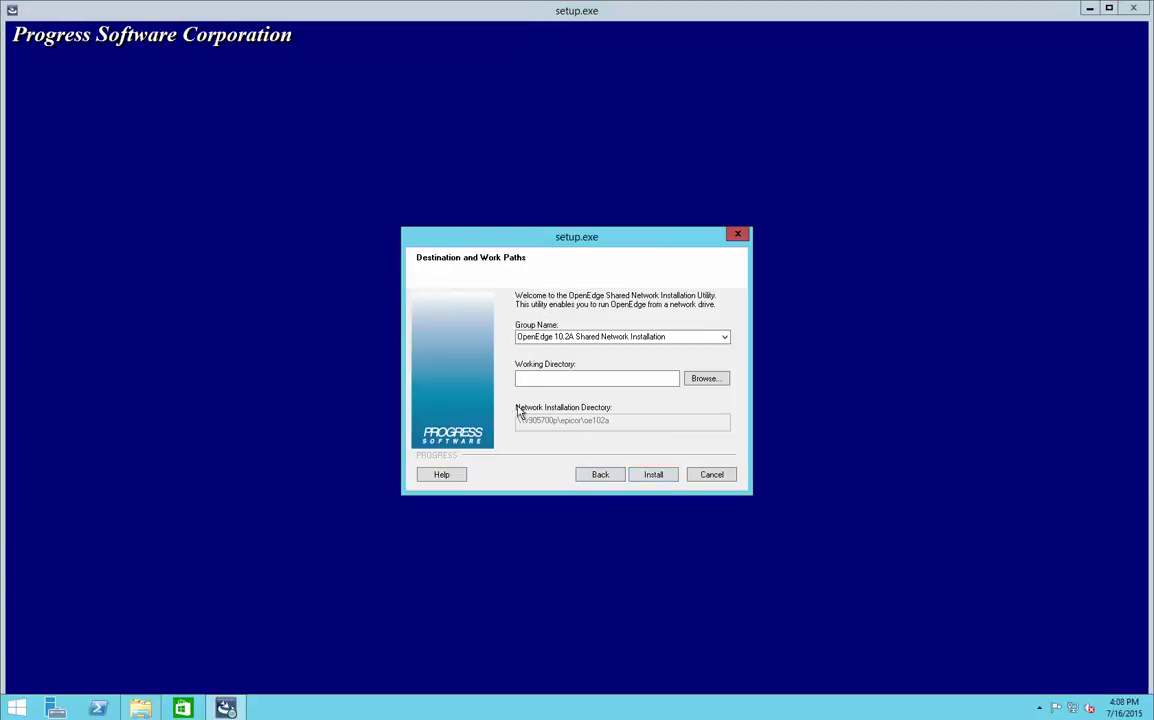
Set the working directory to C:\temp and begin the installation
click(575, 379)
text(C:\temp)
key(Left)
key(Left)
key(Left)
key(Left)
text(\)
key(BackSpace)
click(656, 474)
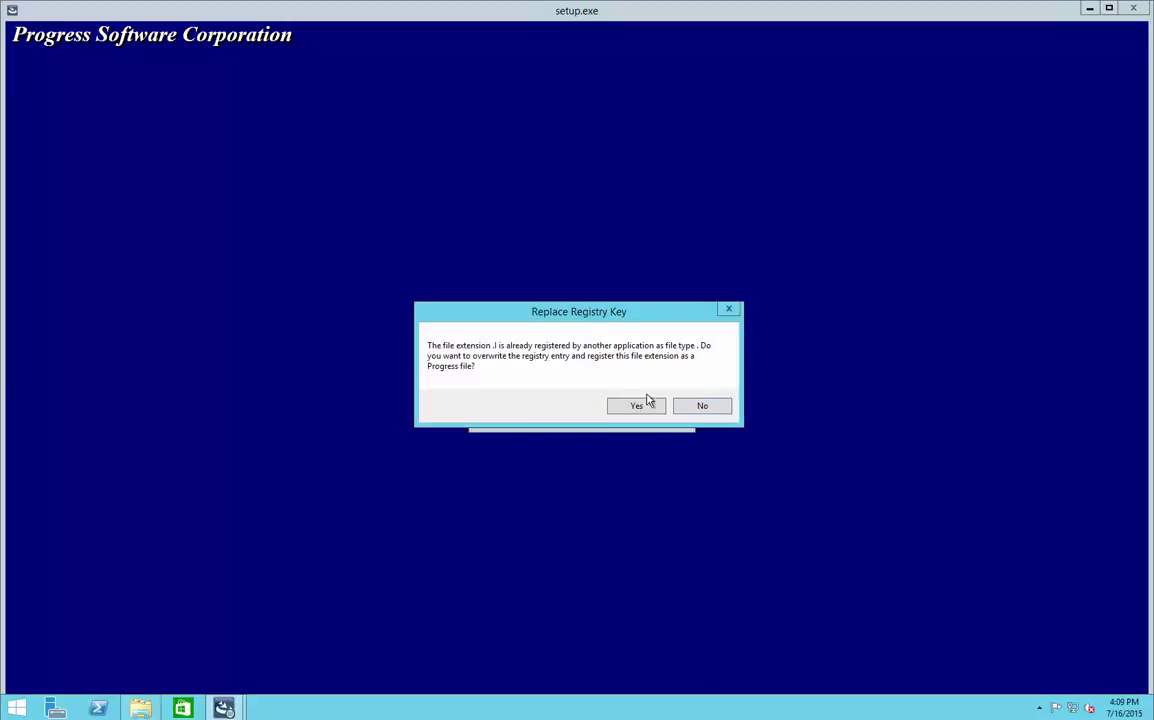
Decline replacing the .l, .DB, .UDF and .CLS registrations and acknowledge setup completion
click(702, 408)
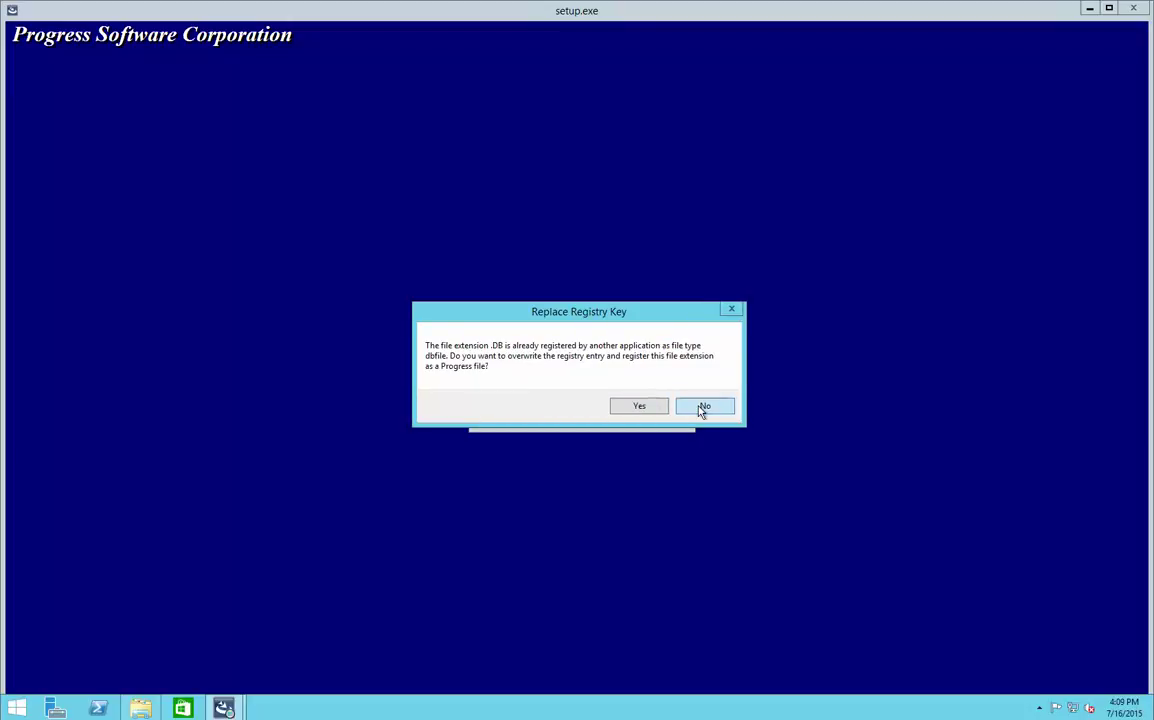
click(702, 408)
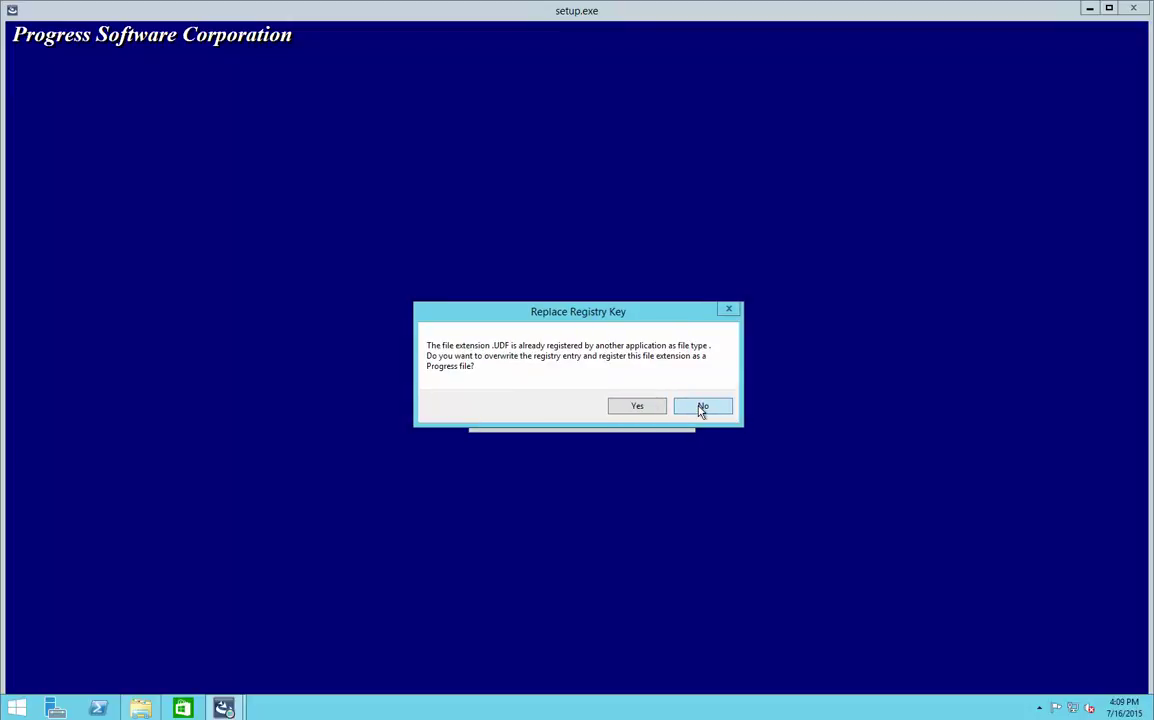
click(702, 408)
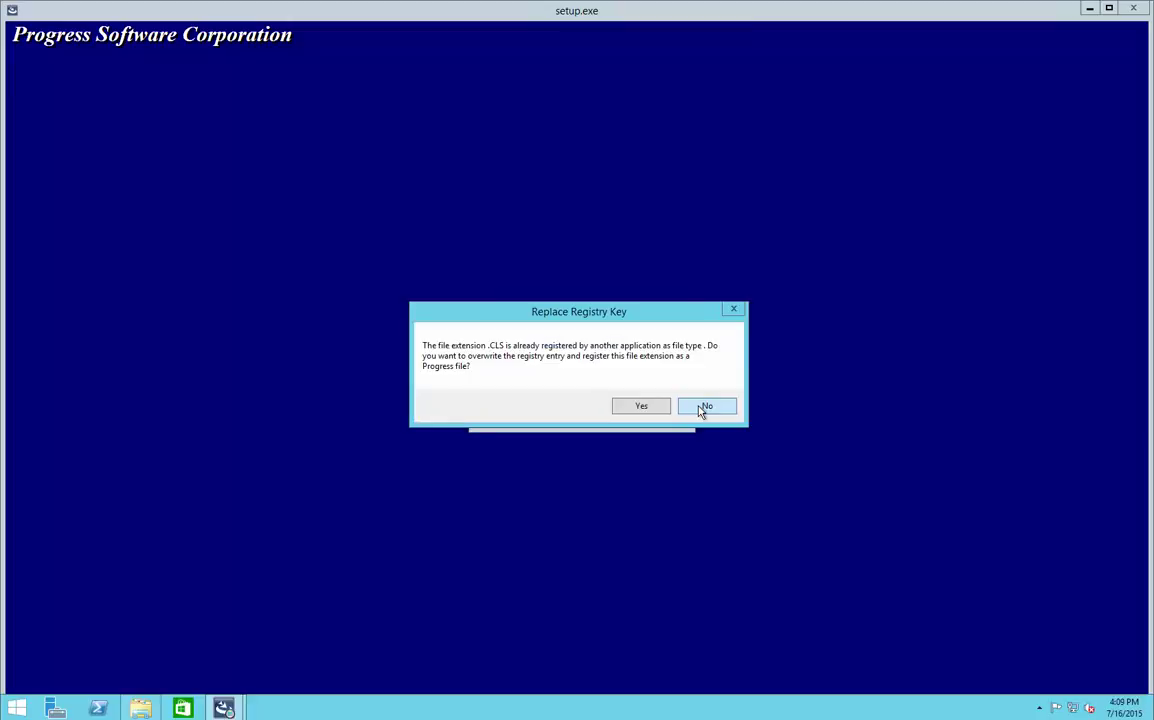
click(705, 407)
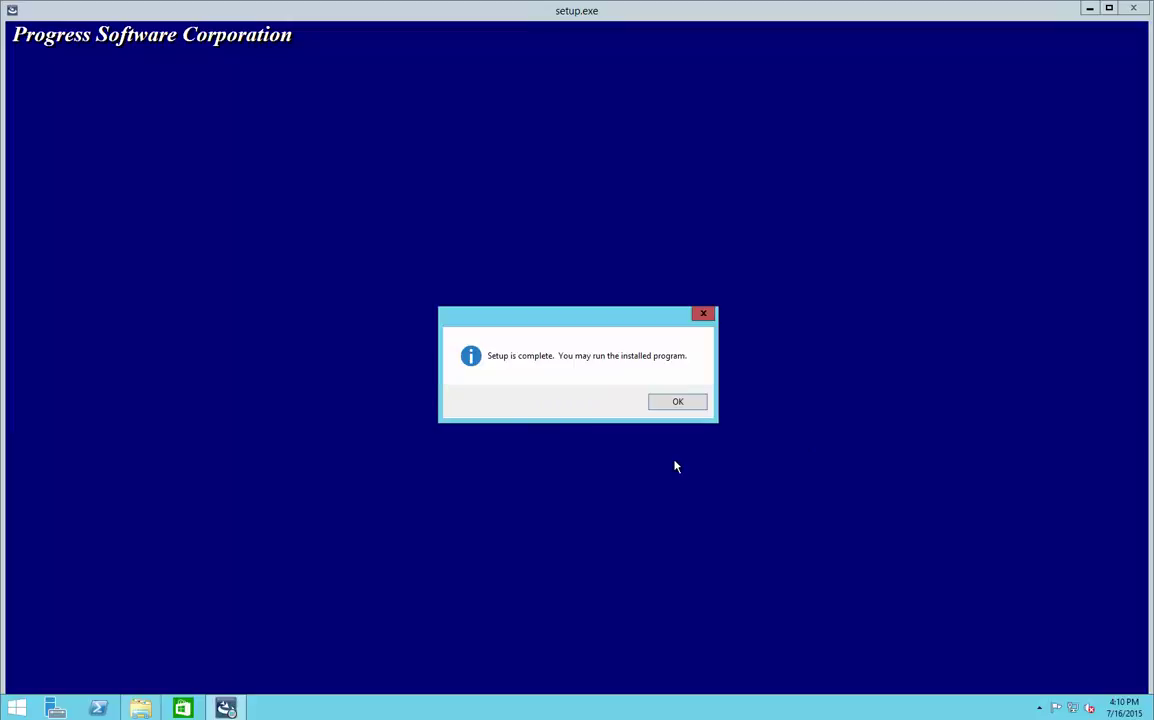
click(679, 403)
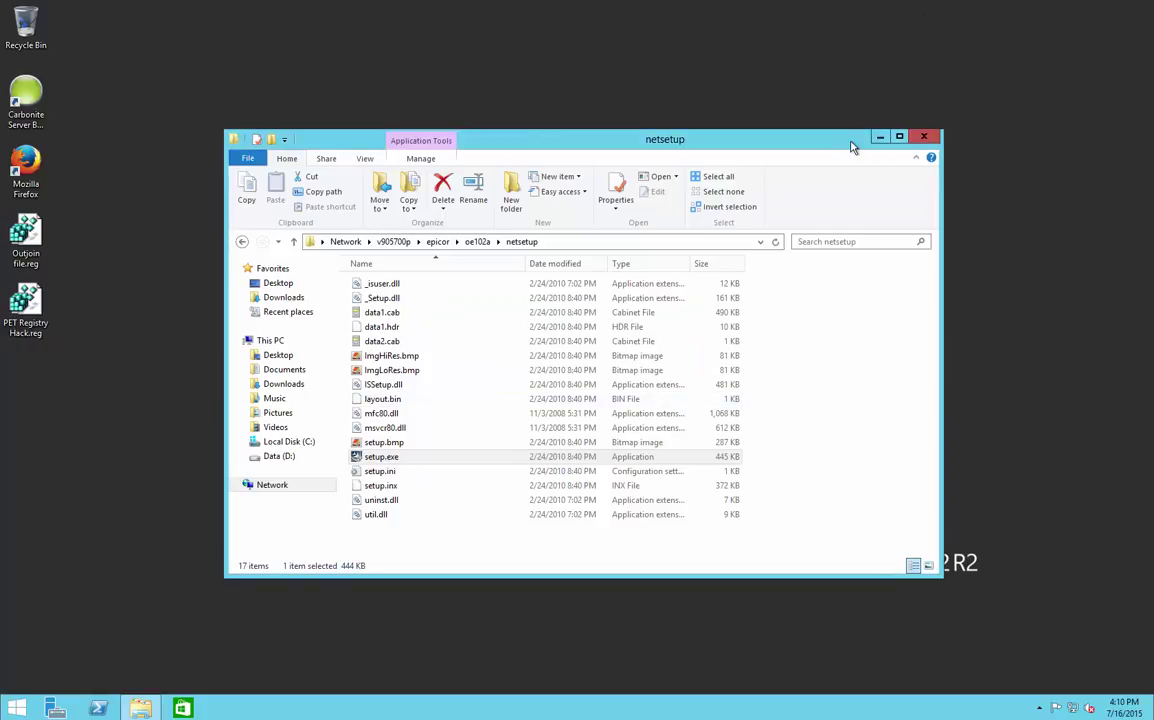
Close the netsetup window and view This PC's System properties page
click(930, 140)
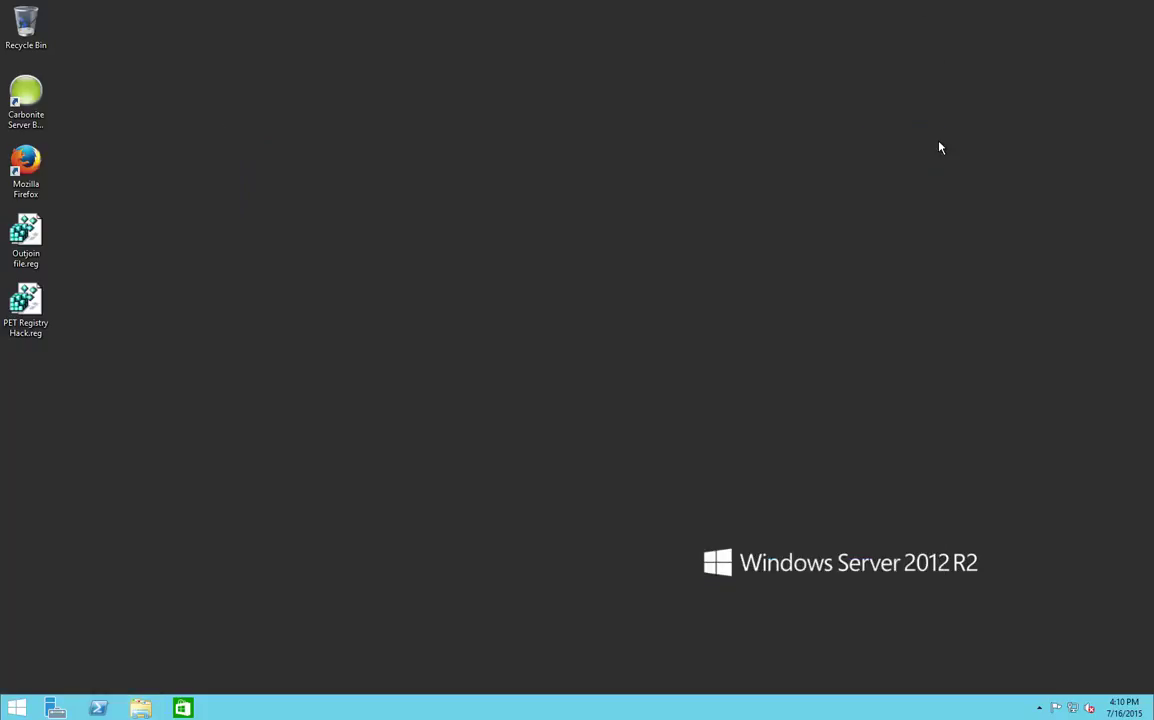
click(12, 708)
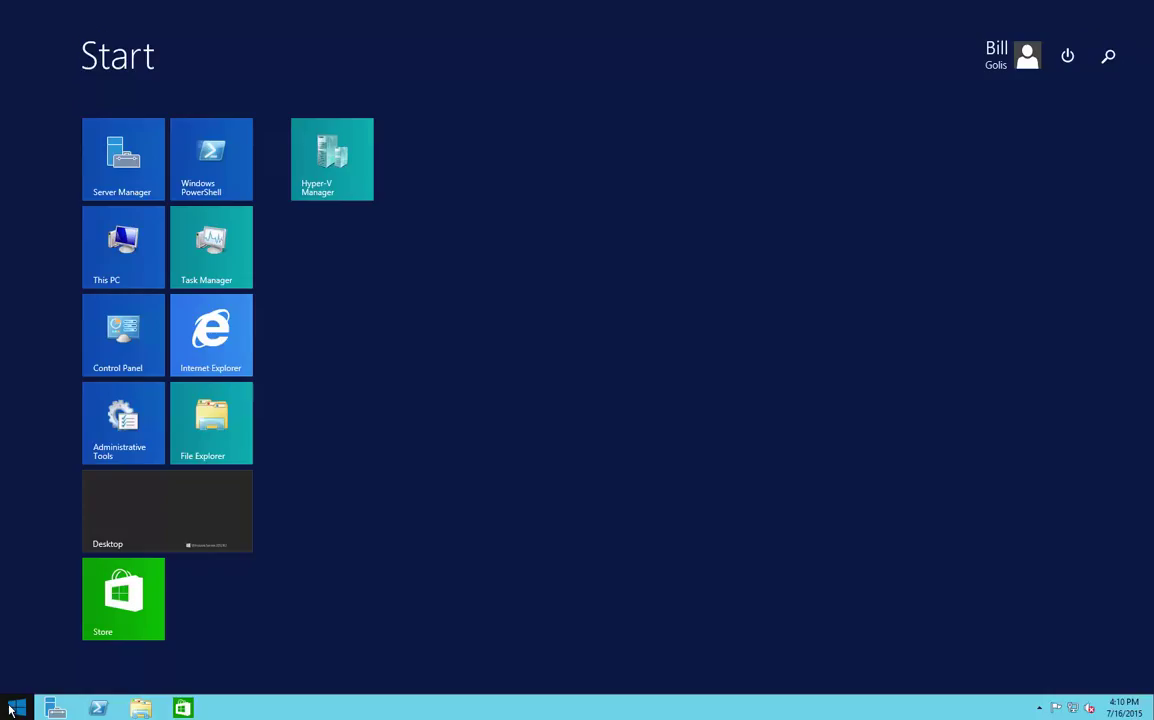
right_click(121, 263)
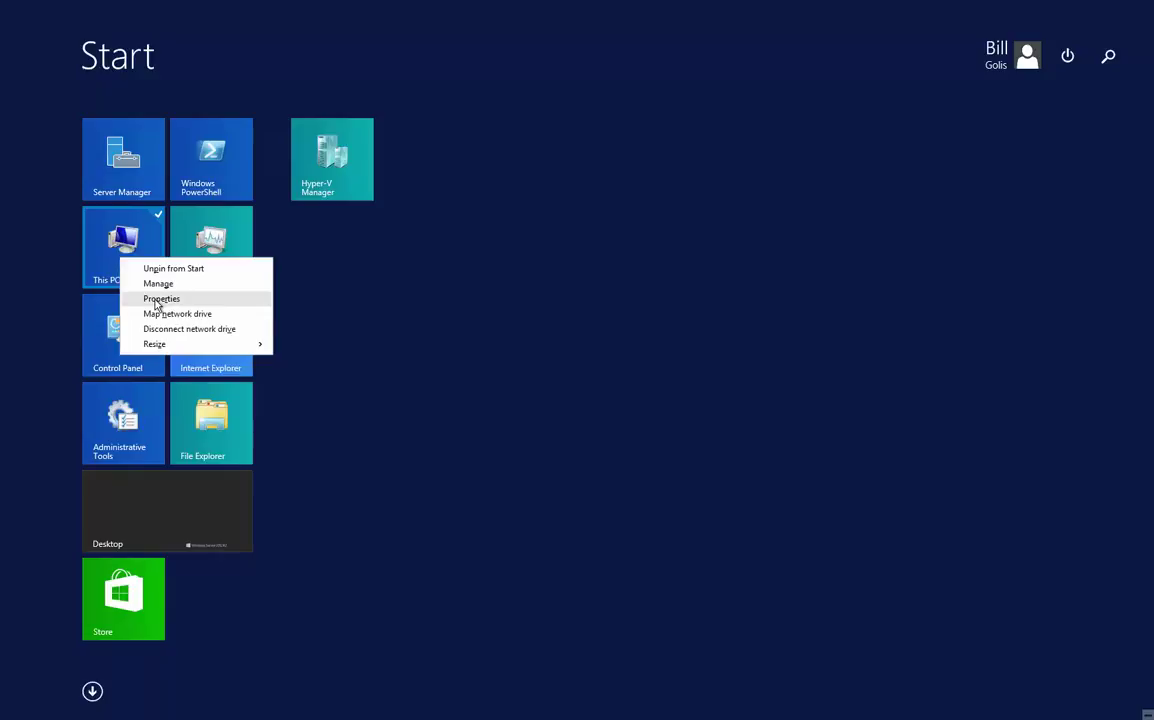
click(198, 299)
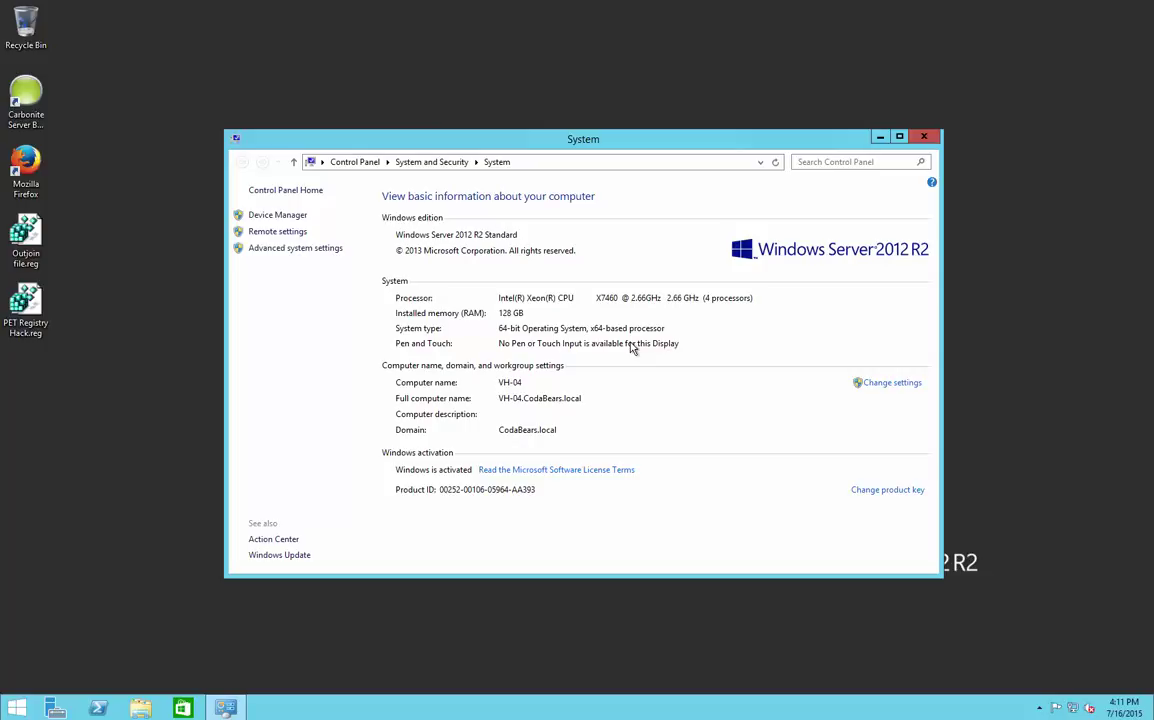
click(18, 712)
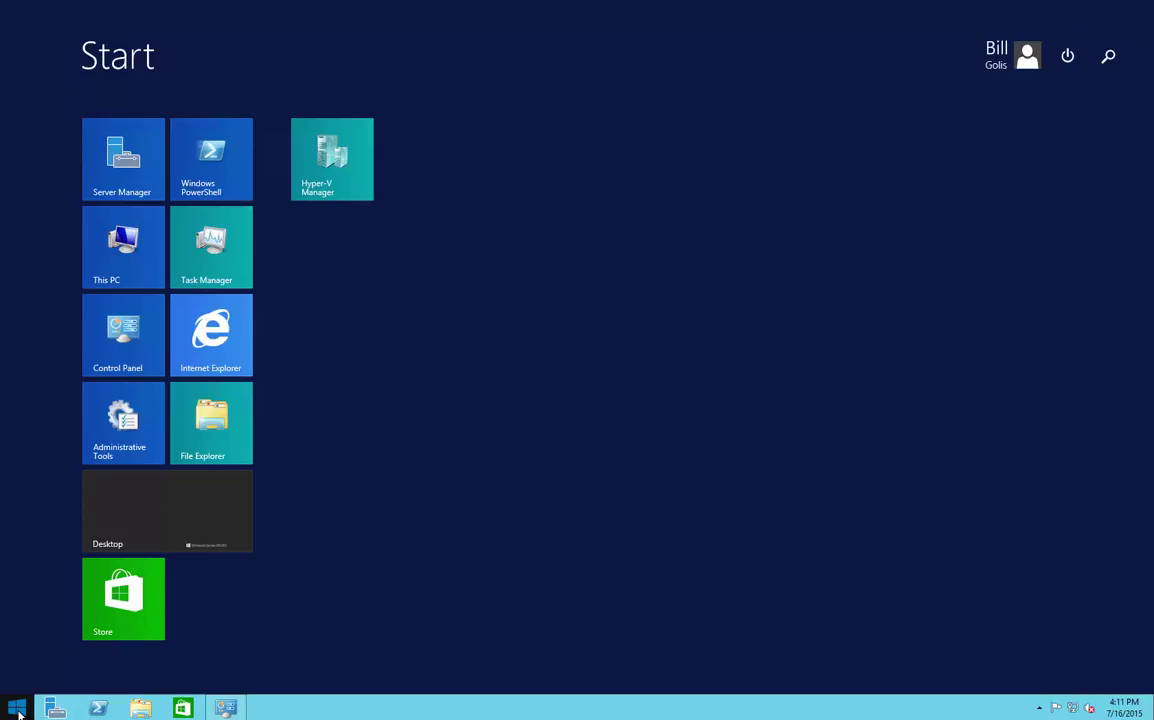
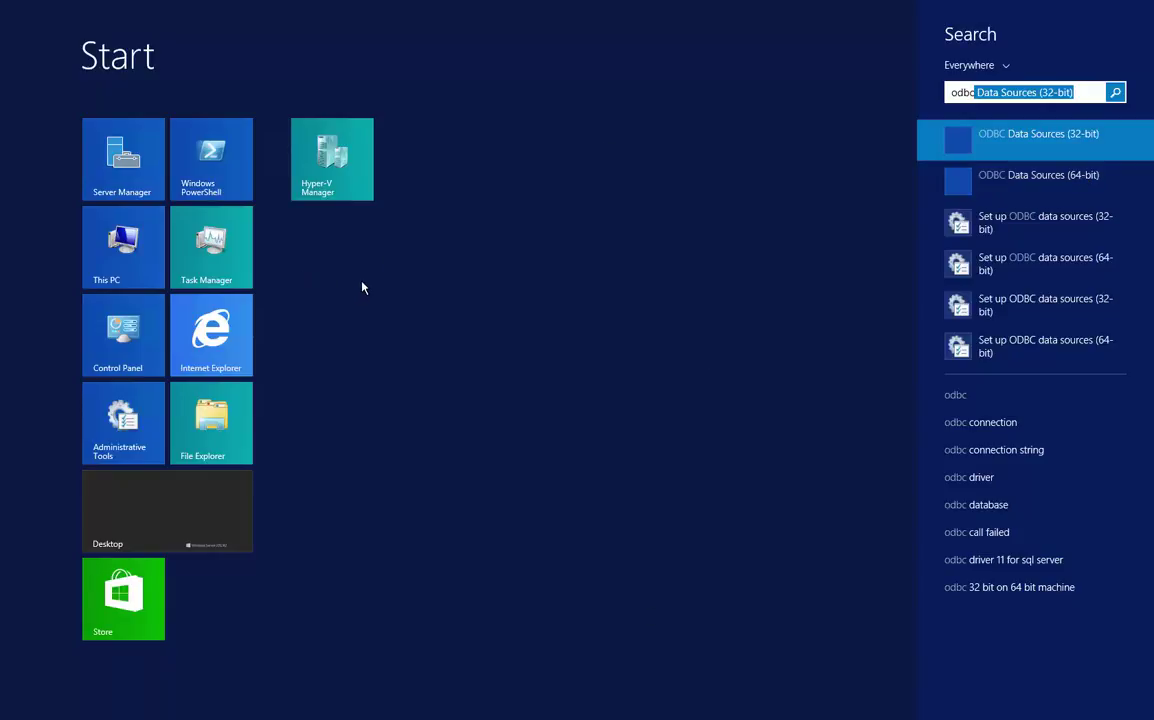
Clear the ODBC search, close the search pane and return to the desktop
key(BackSpace)
key(BackSpace)
key(BackSpace)
key(BackSpace)
key(BackSpace)
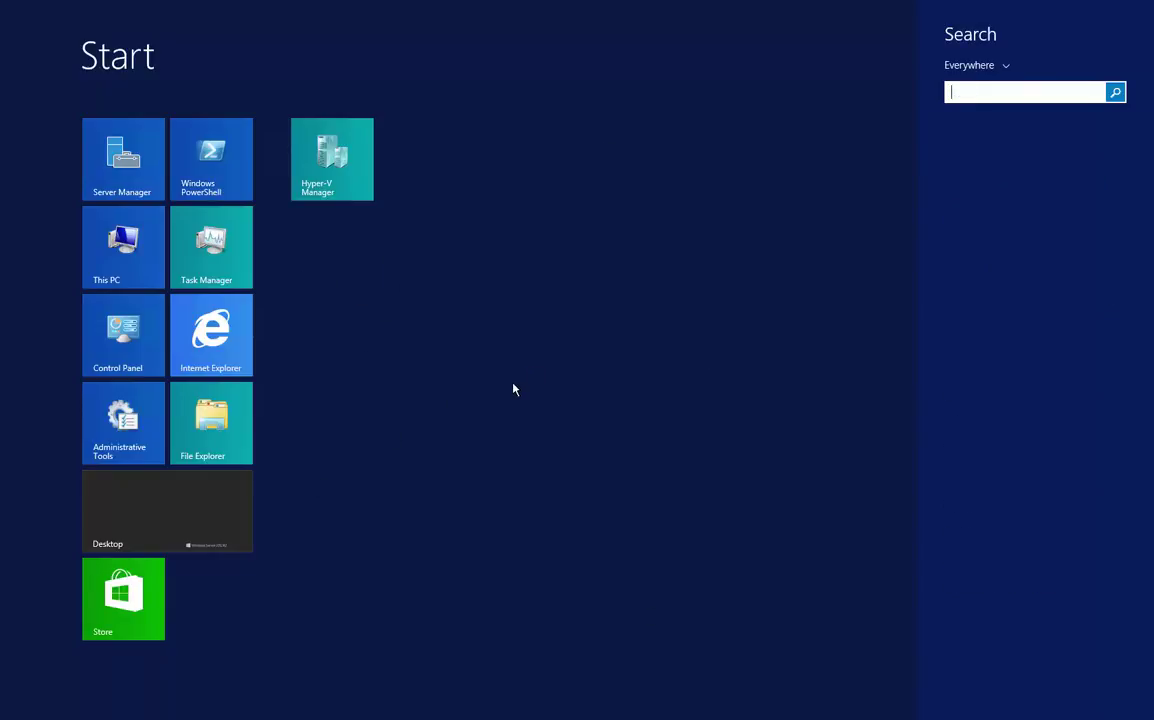
key(Escape)
click(149, 538)
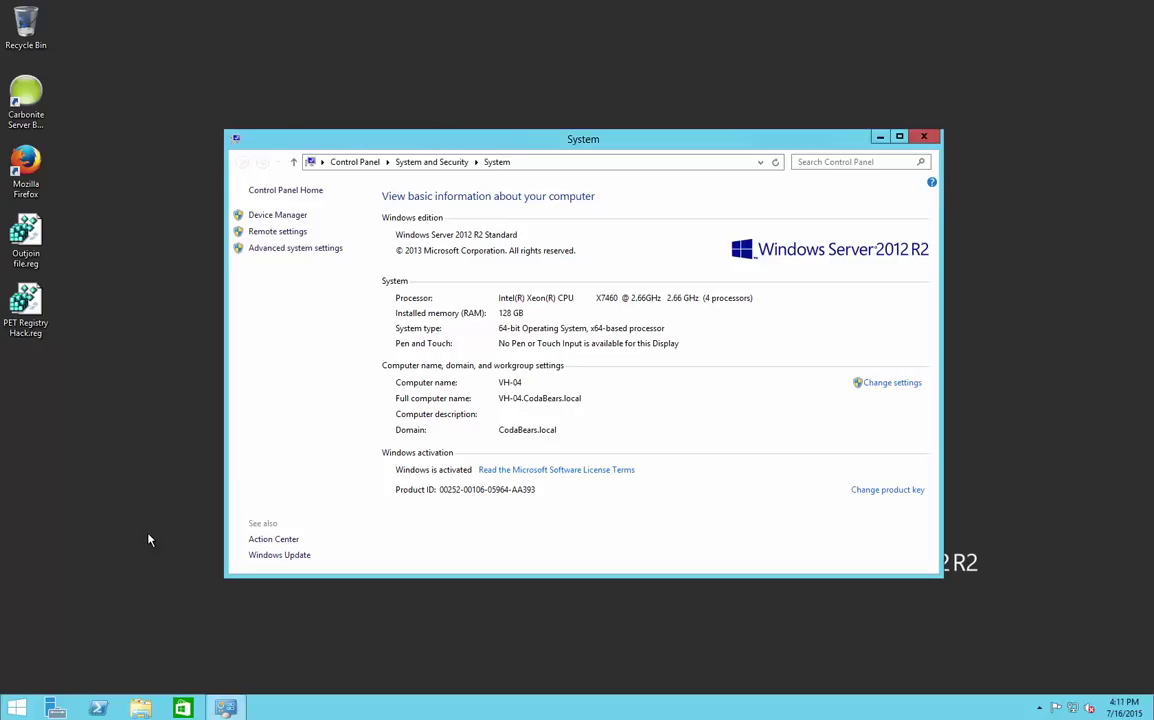
Open Run from Start and go to the path C:\Windows\SysWOW64
click(18, 708)
text(run)
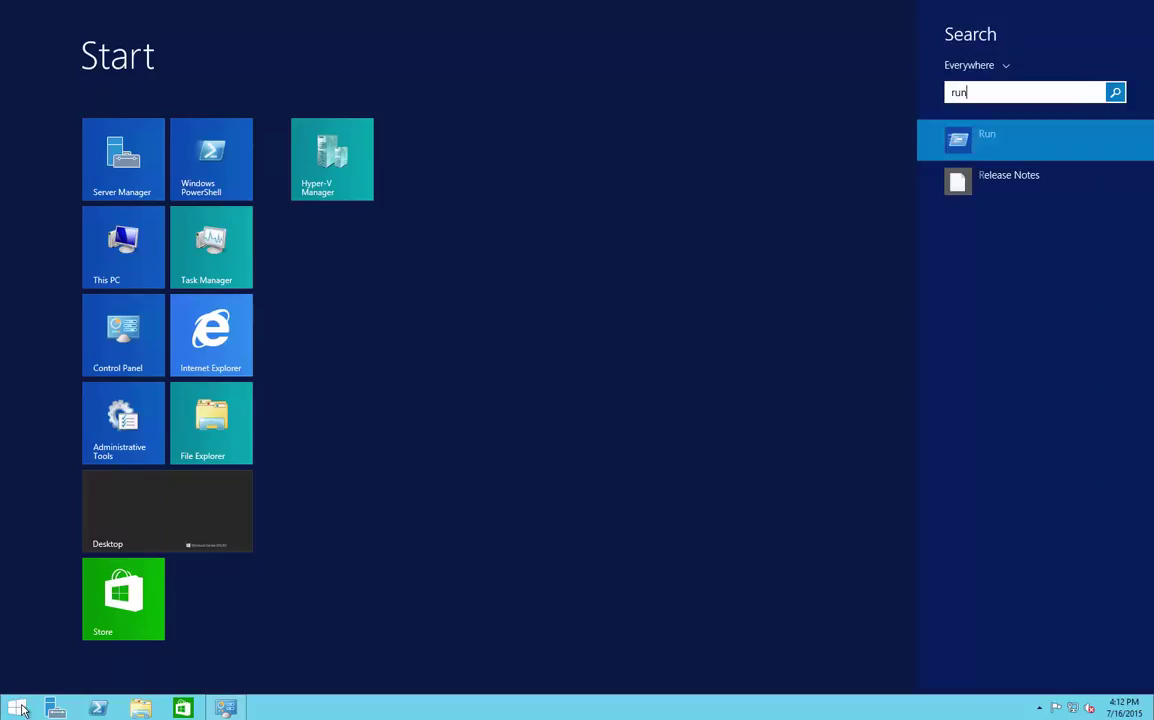
key(Return)
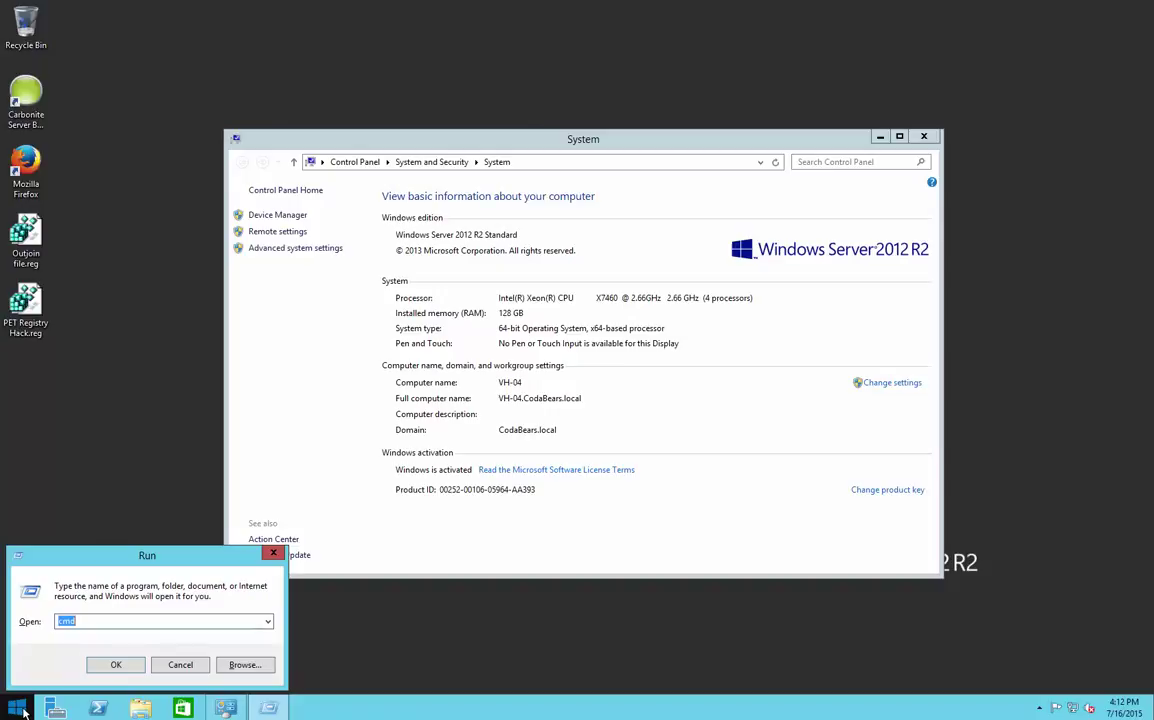
text(c:)
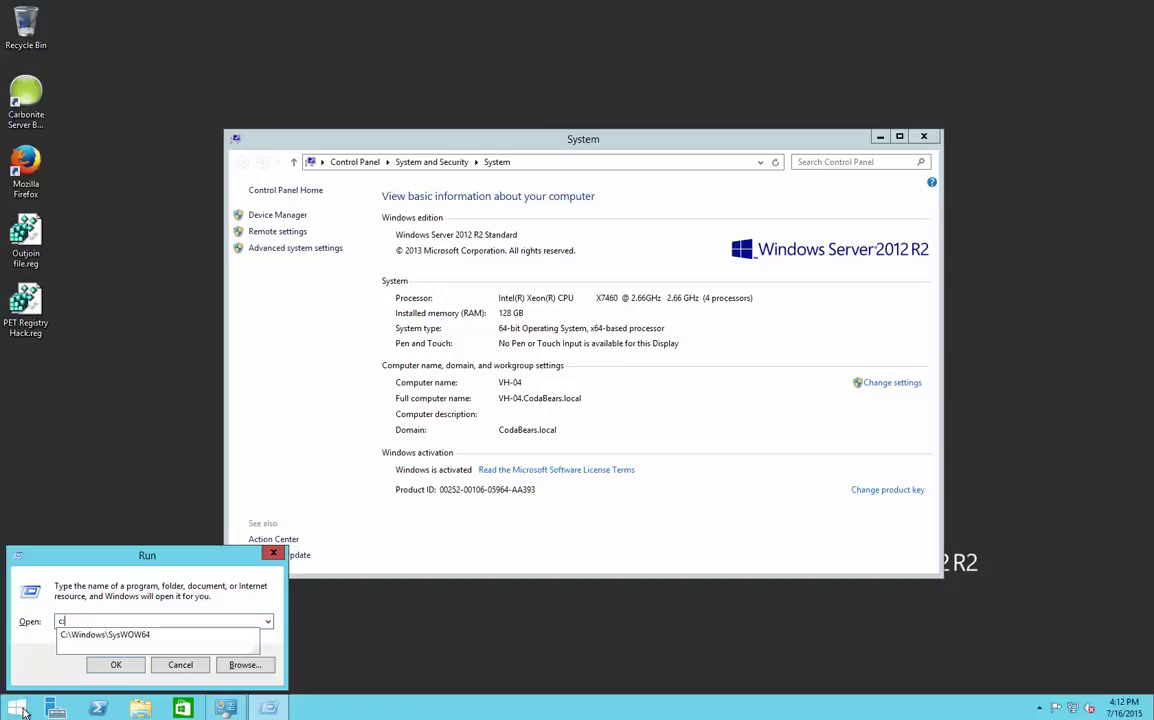
key(Down)
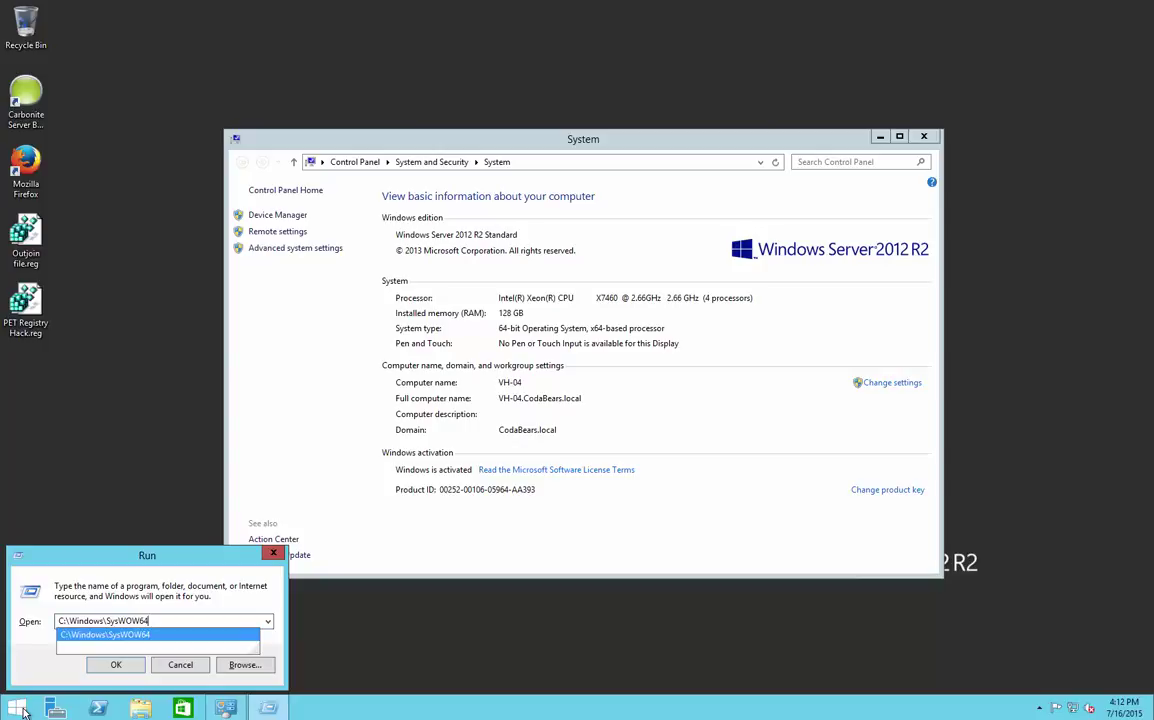
key(Return)
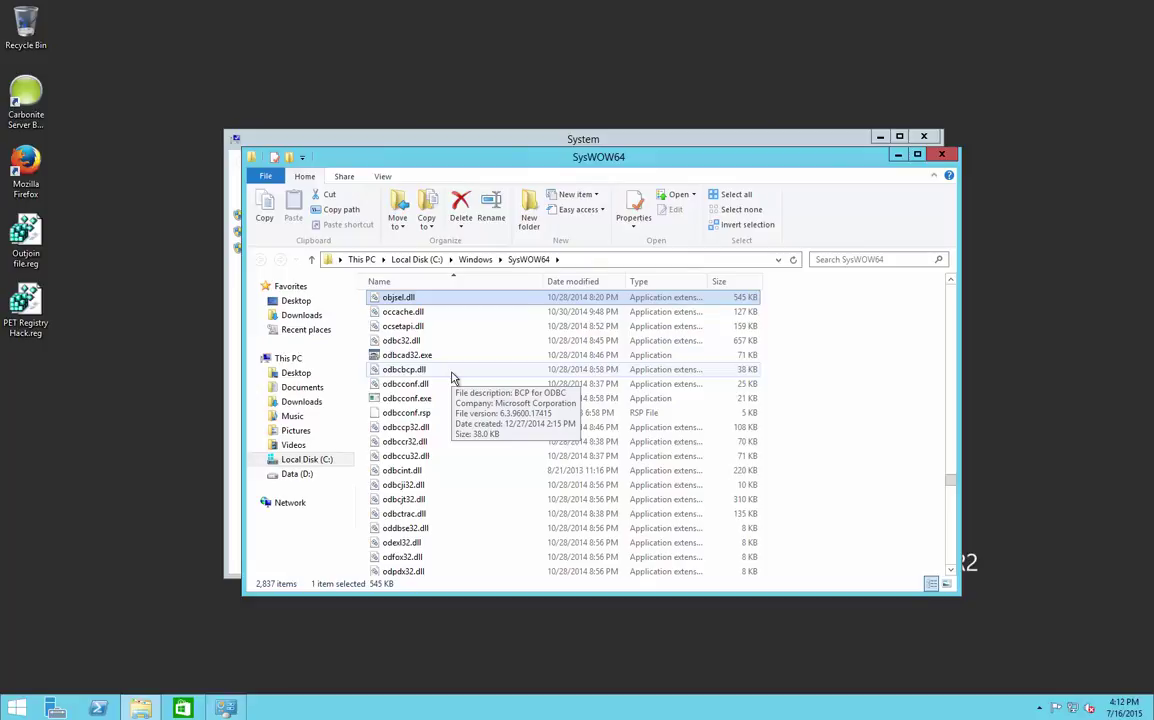
Launch odbcad32.exe from SysWOW64 to open the 32-bit ODBC administrator
double_click(401, 357)
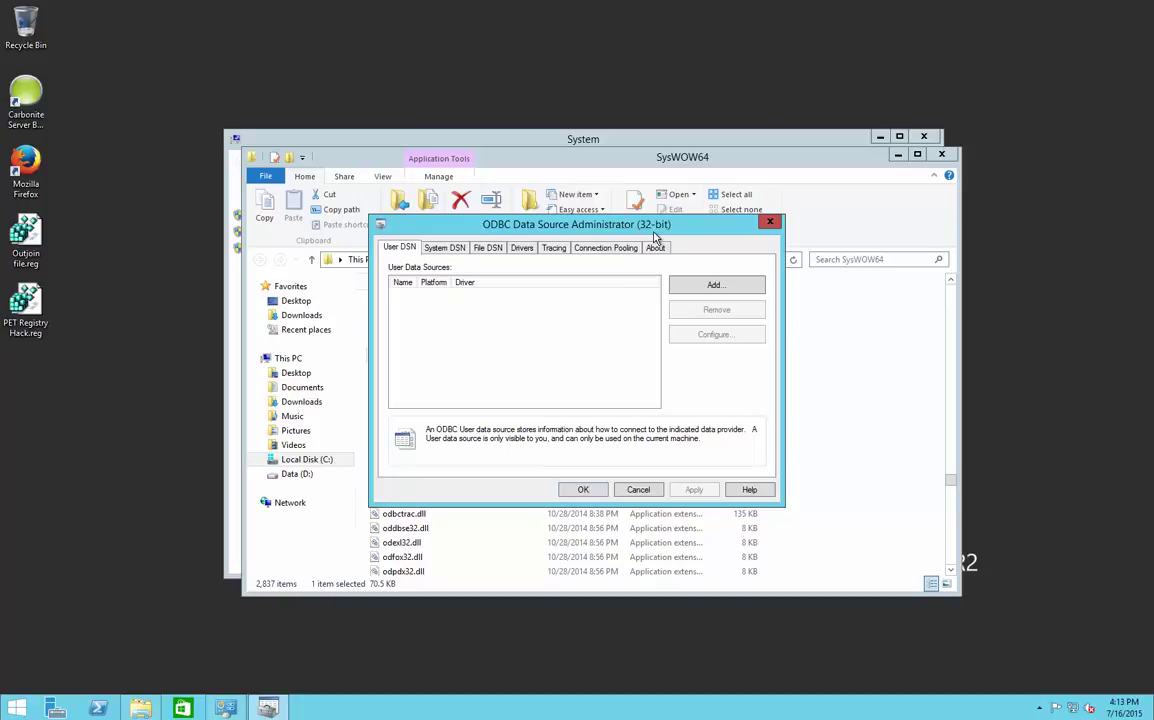
Find Progress OpenEdge 10.2A Driver under Drivers, then show the empty System DSN list
click(521, 250)
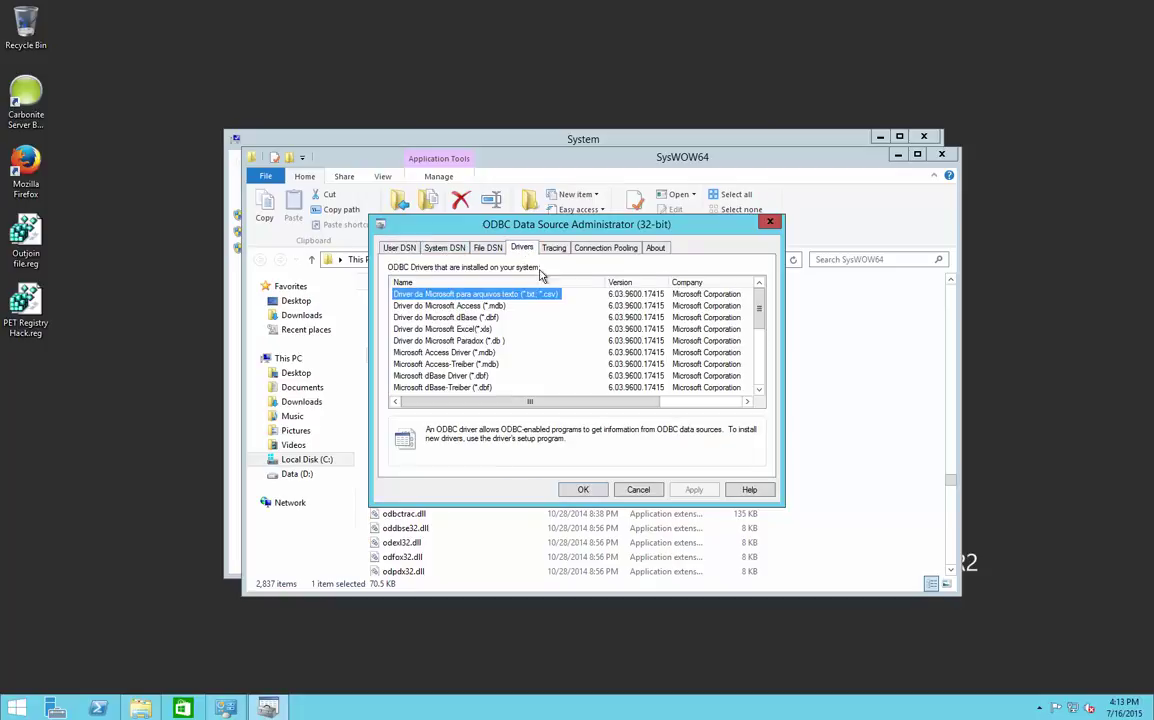
click(759, 369)
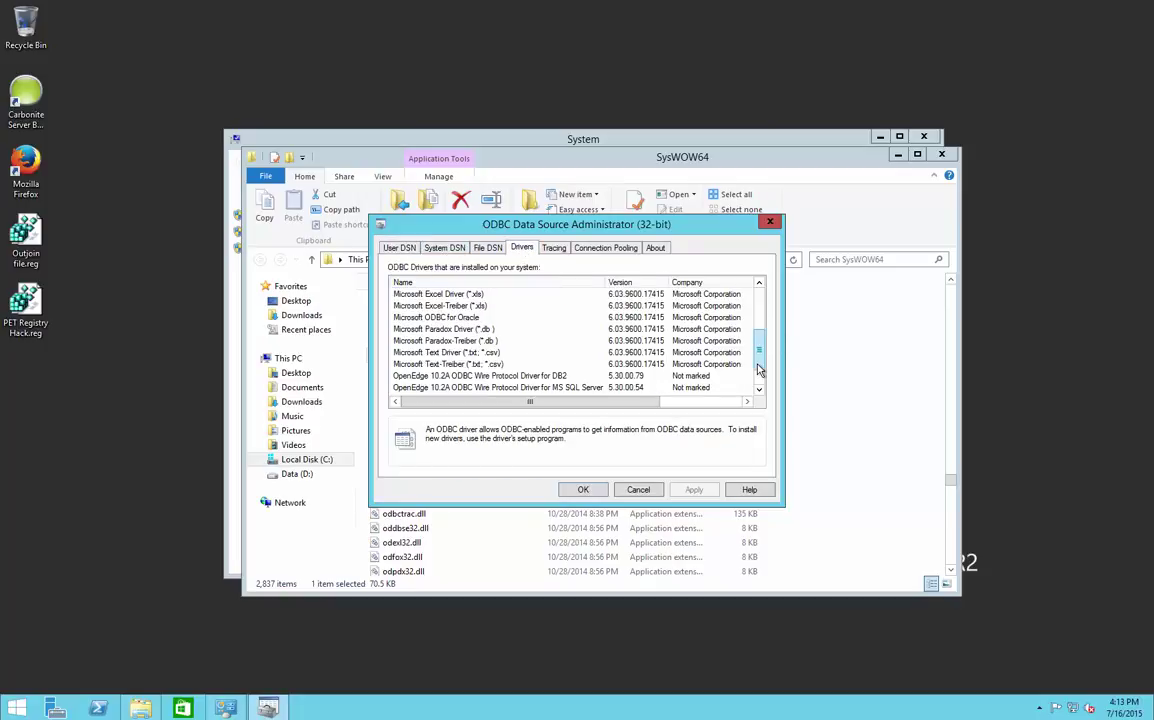
click(759, 369)
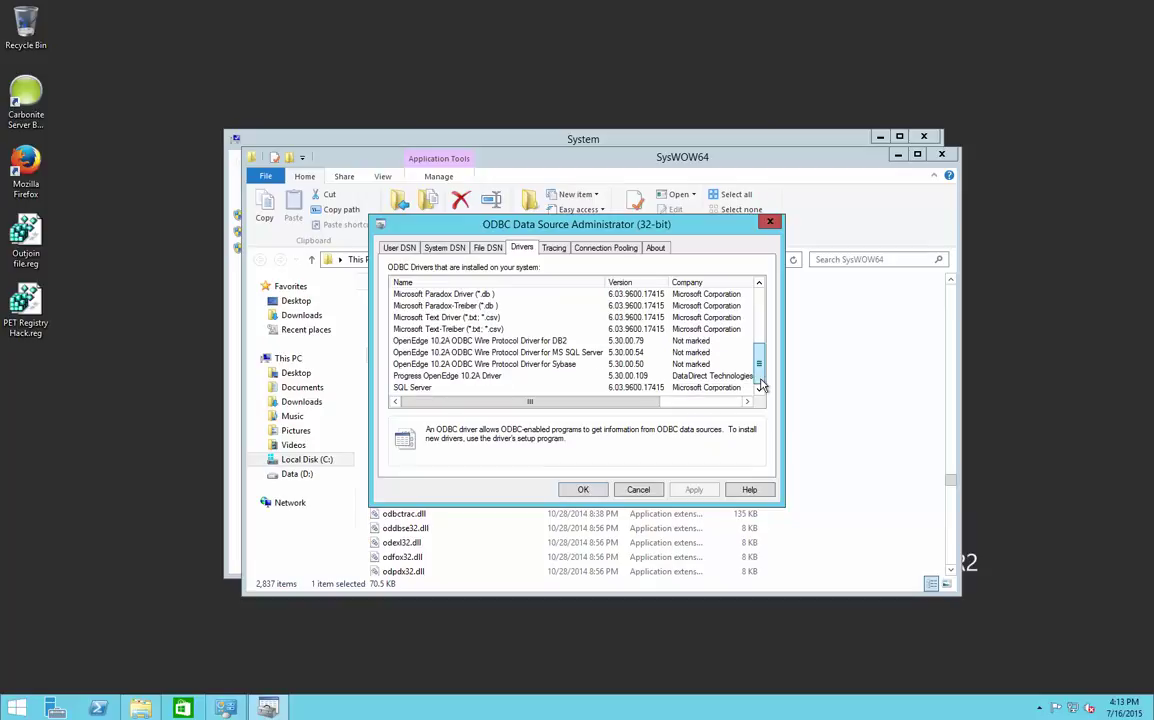
click(464, 379)
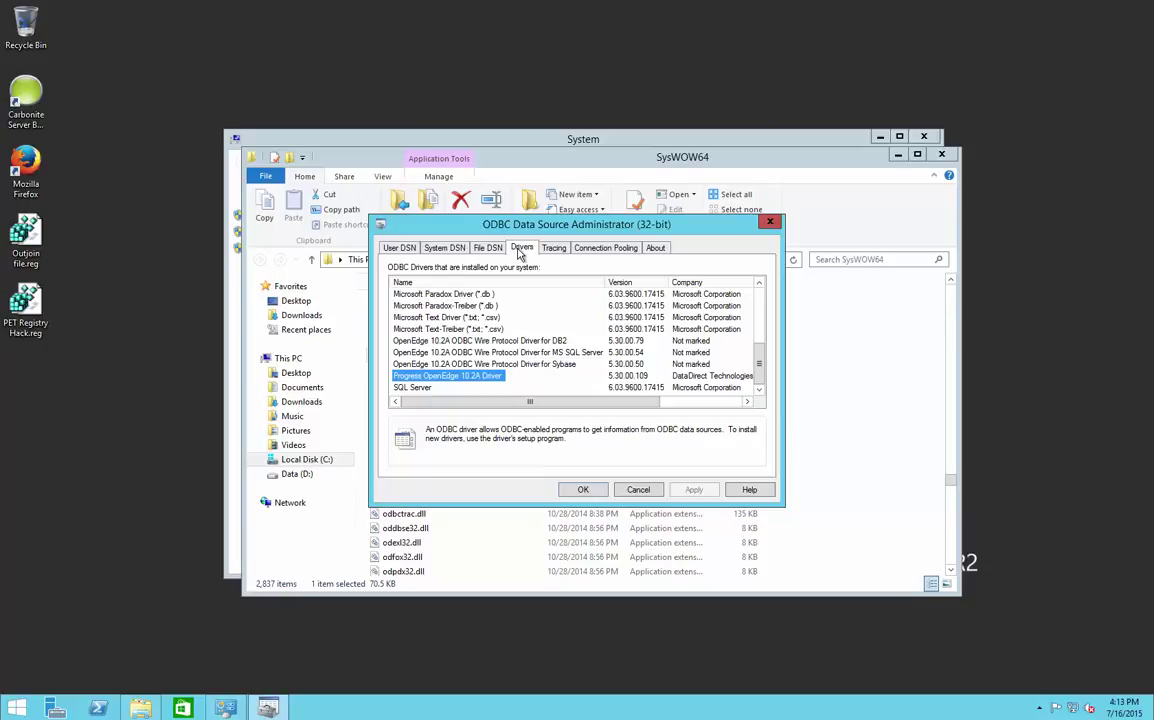
click(457, 251)
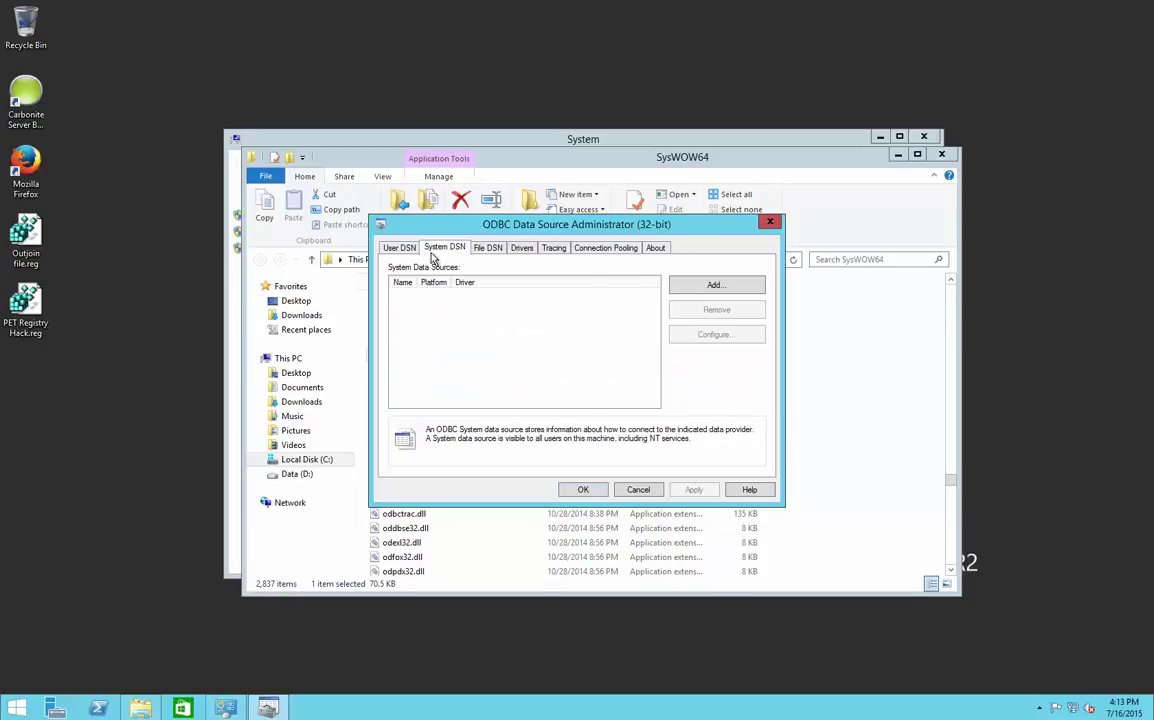
Add a new system data source using the Progress OpenEdge 10.2A Driver
click(712, 286)
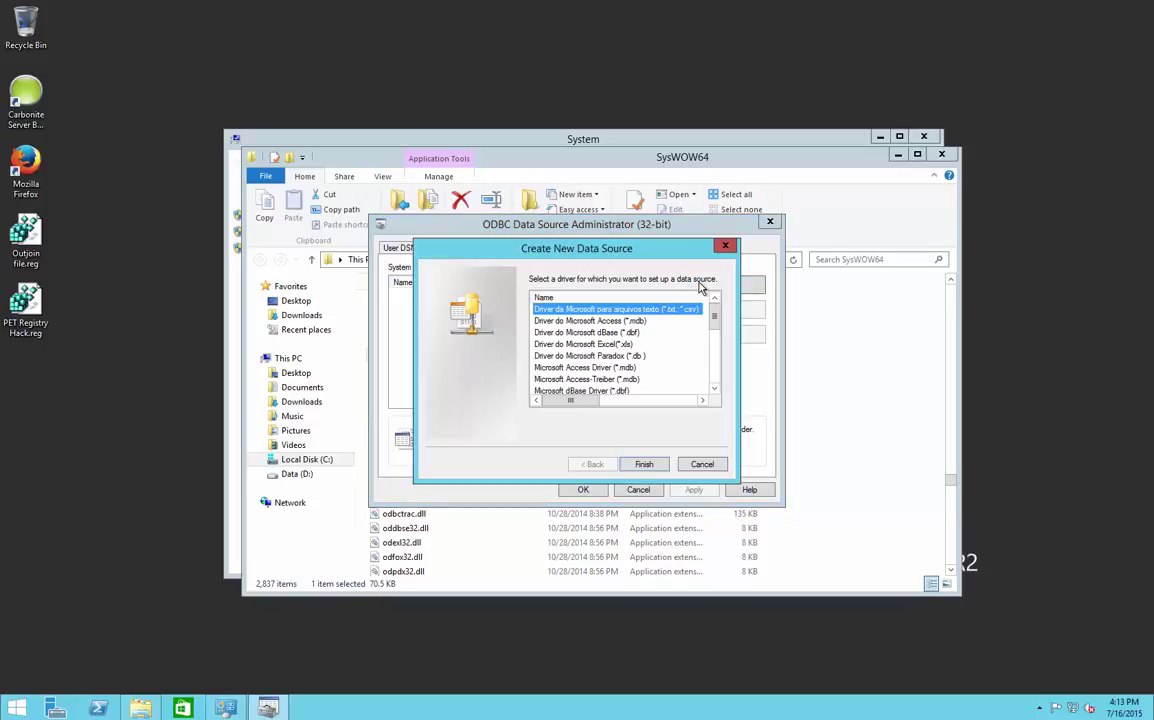
click(715, 371)
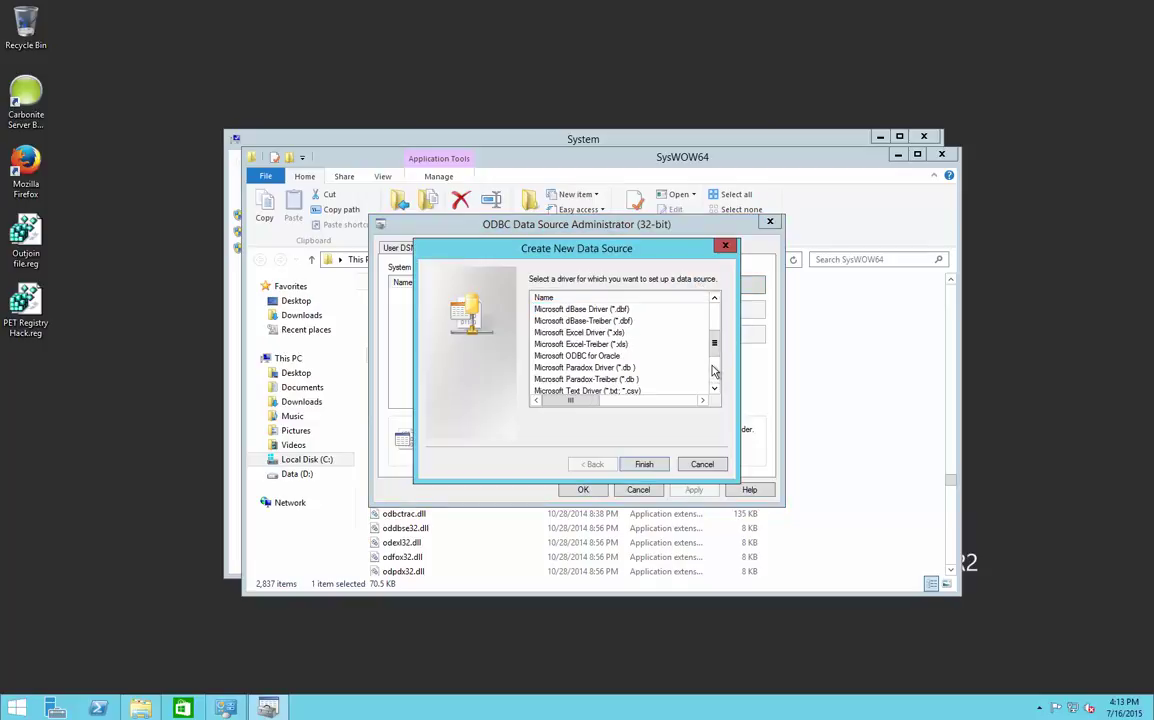
click(715, 371)
click(596, 368)
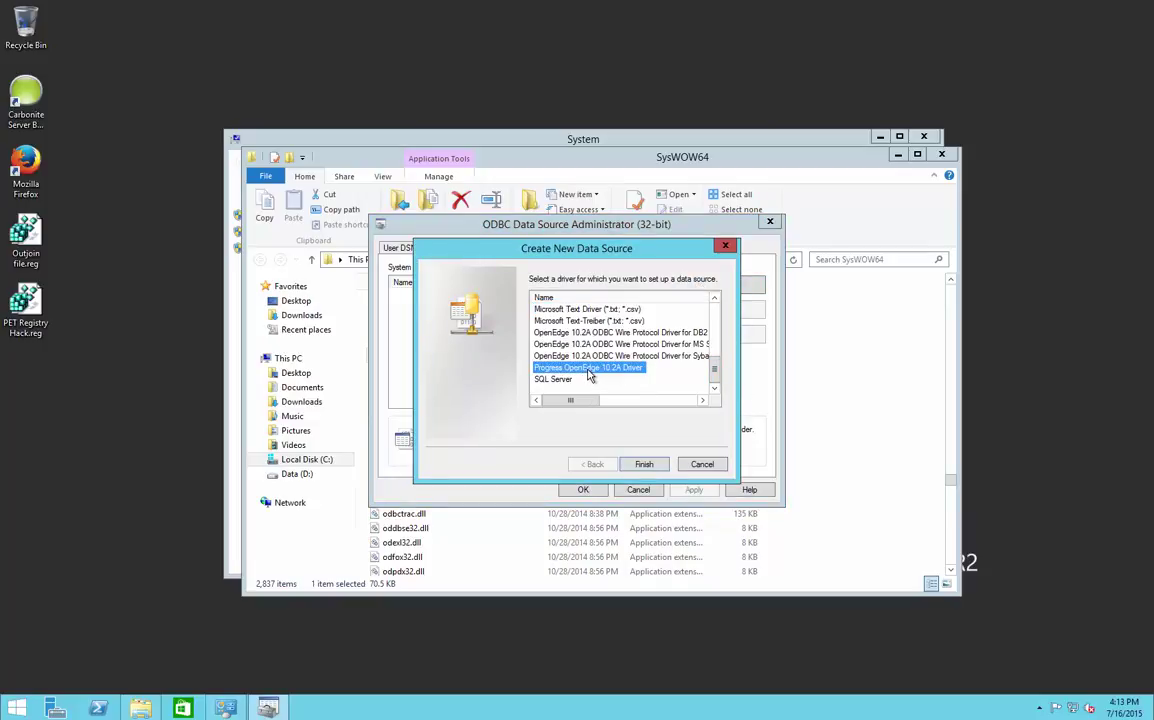
click(644, 463)
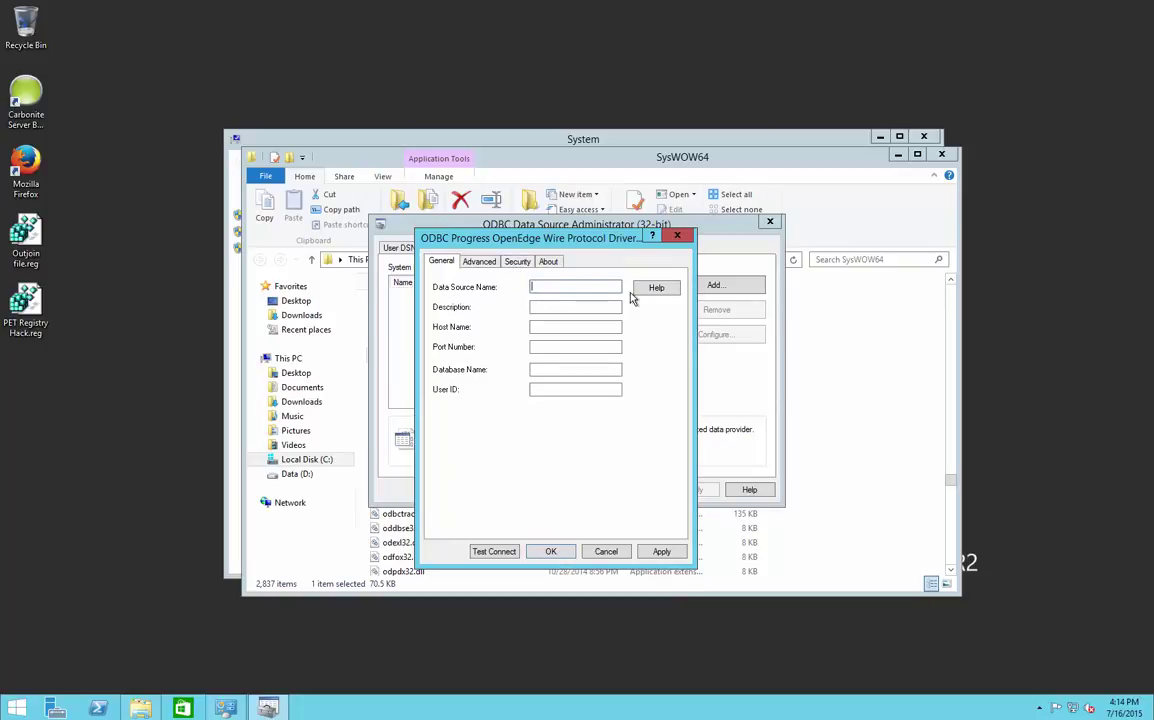
Name the data source LunchTest with the description 'Test for L&L'
text(LunchTest)
key(Tab)
text(Test for Lu)
text(L)
key(Tab)
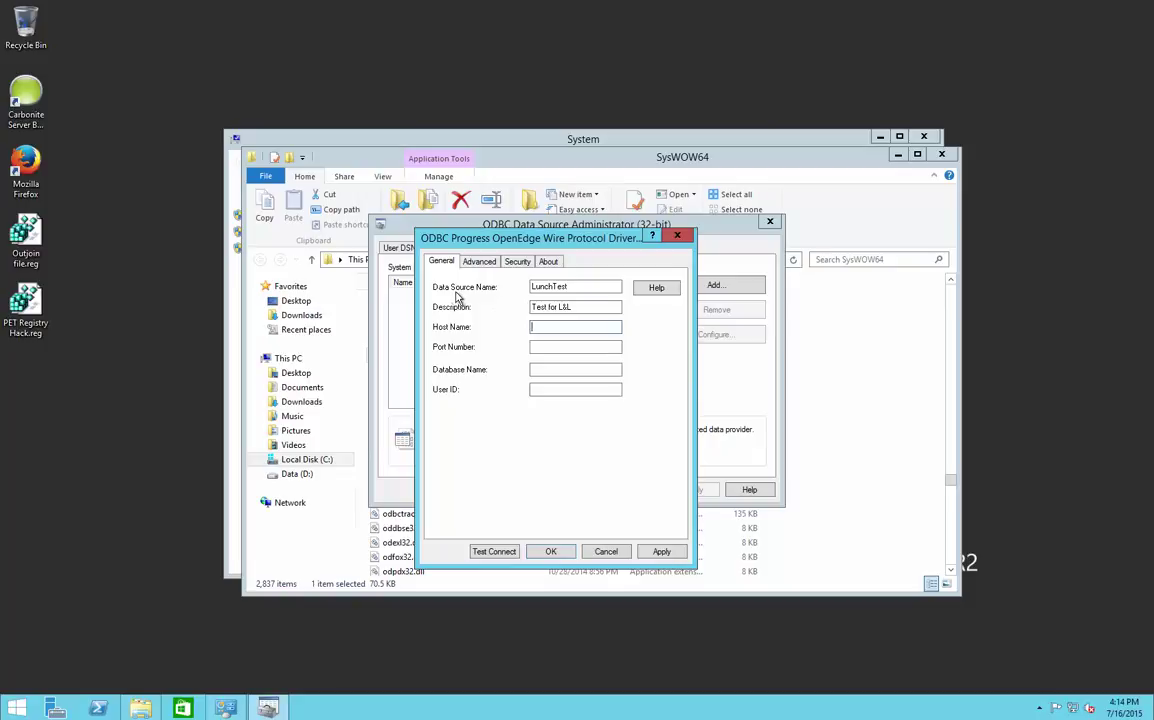
click(569, 286)
Enter host v905700p, port 9450, database mfgsys and the user ID
click(563, 327)
text(v905700p)
key(Tab)
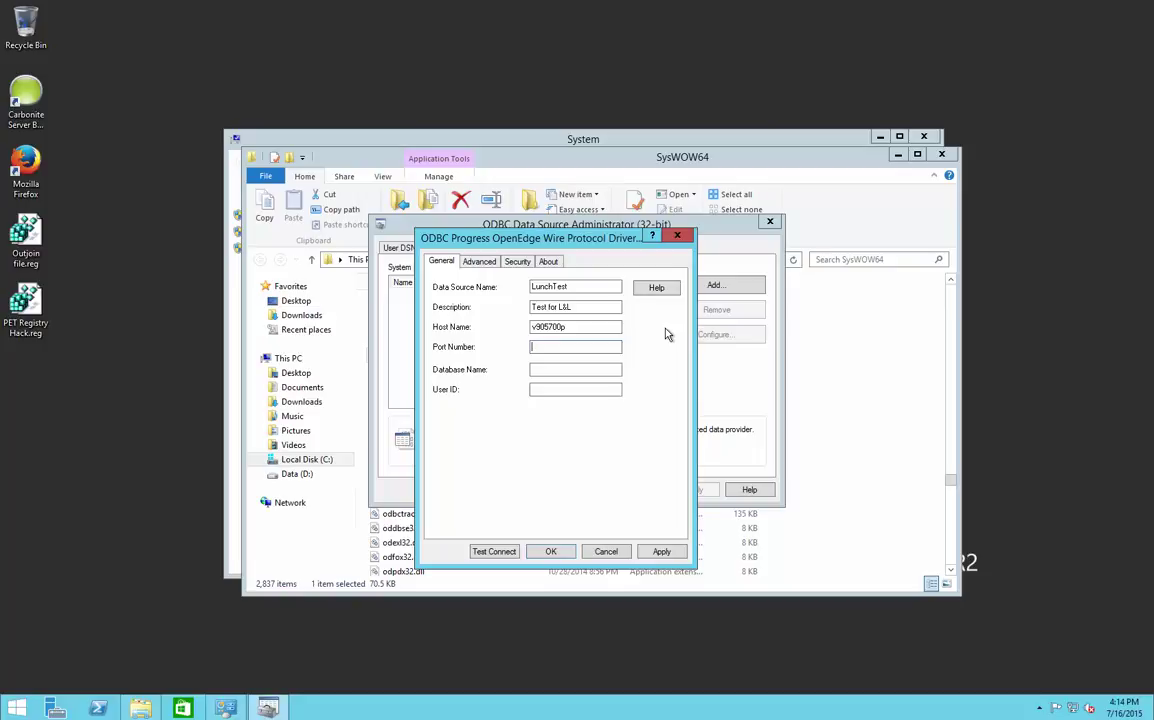
text(9450)
key(Tab)
text(mfgsys)
key(Tab)
text(sysprogress)
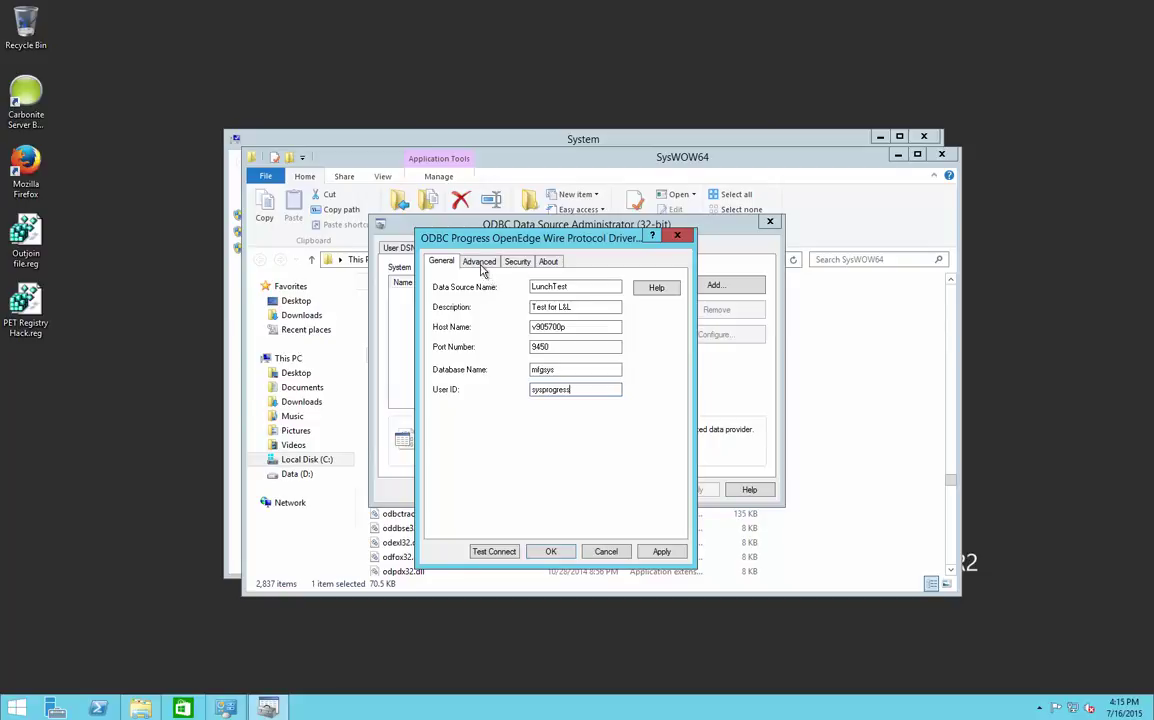
On the Advanced tab, choose READ UNCOMMITTED as the Default Isolation Level
click(480, 262)
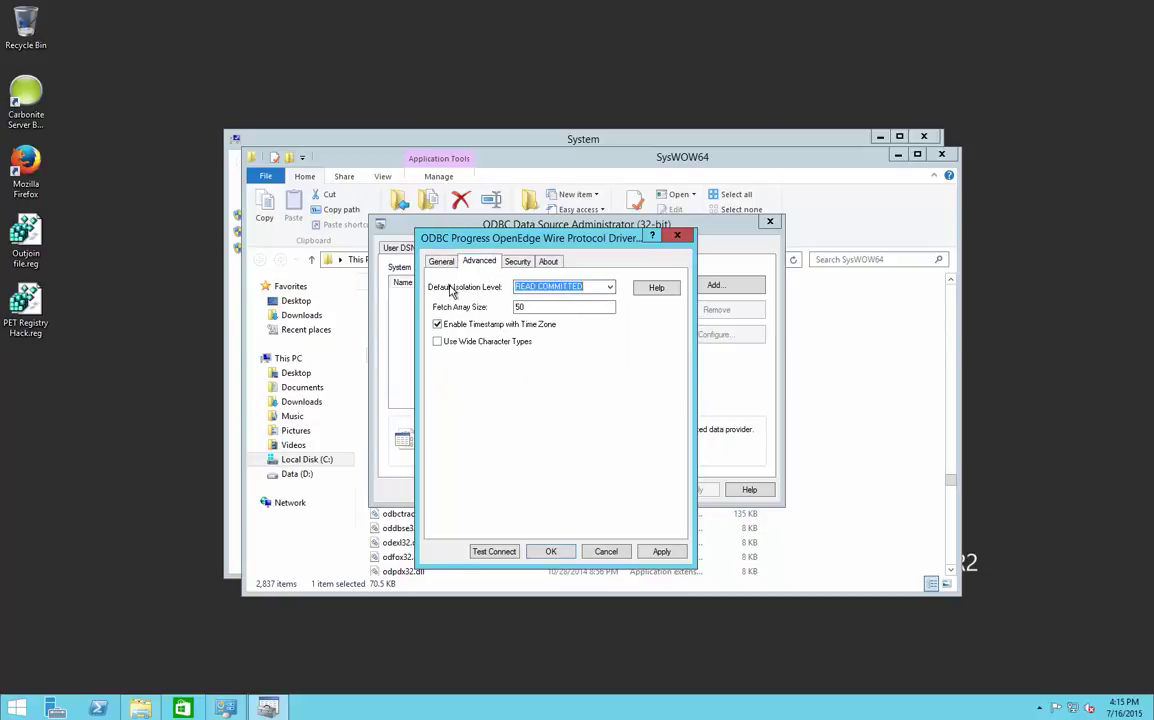
click(609, 287)
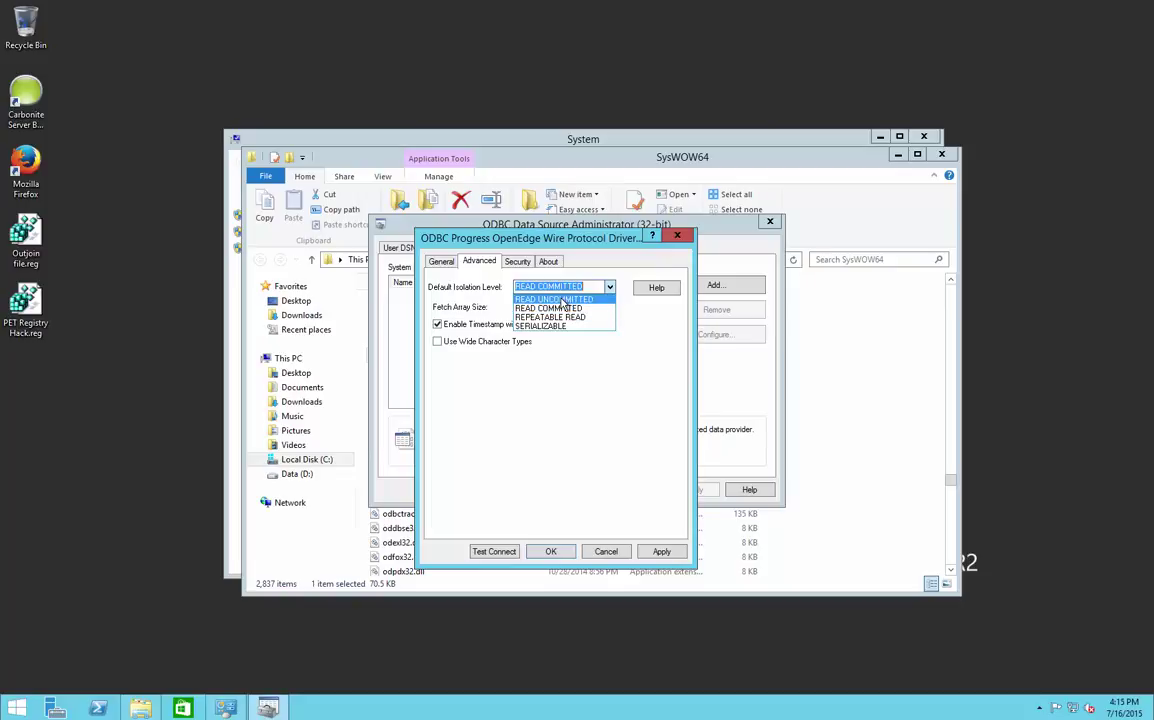
click(565, 302)
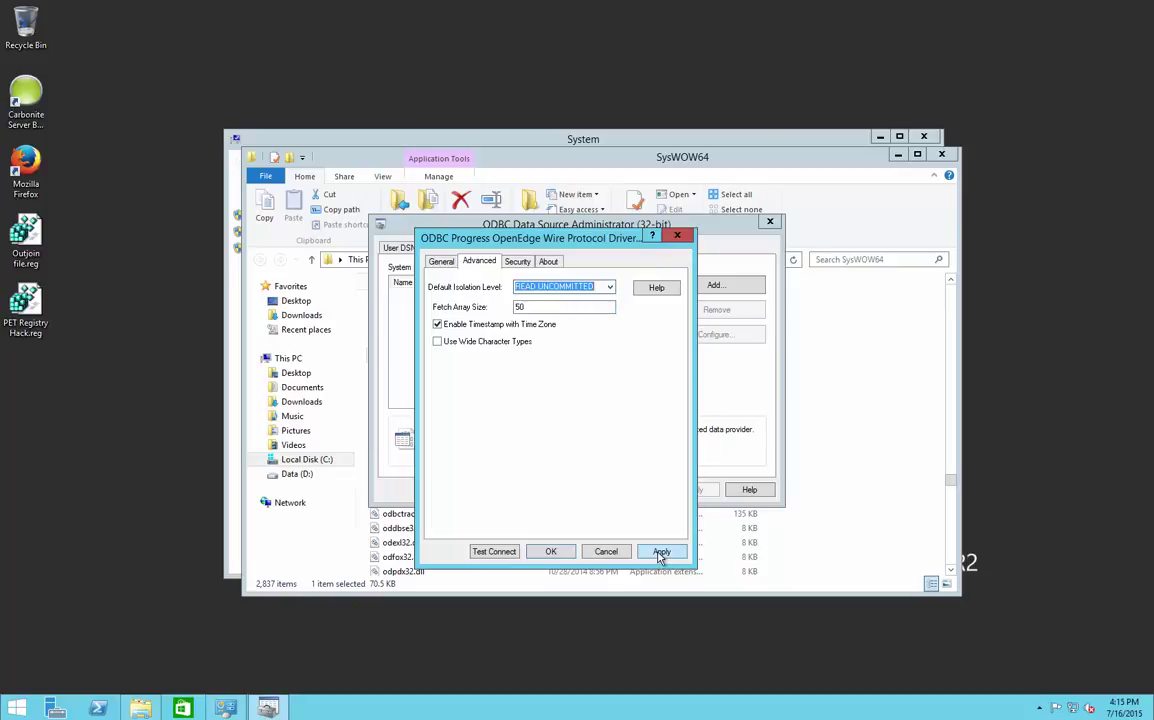
Test Connect with the account password and dismiss the 'Connection established!' message
click(488, 554)
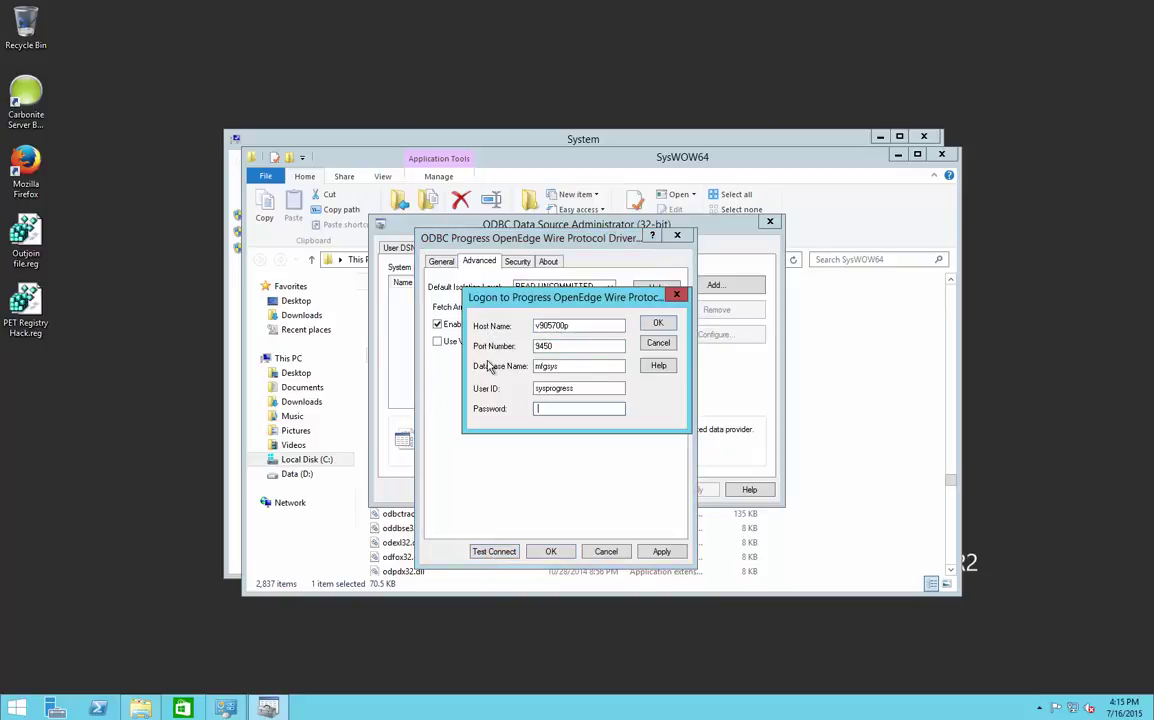
text(pw••••••••••)
click(658, 326)
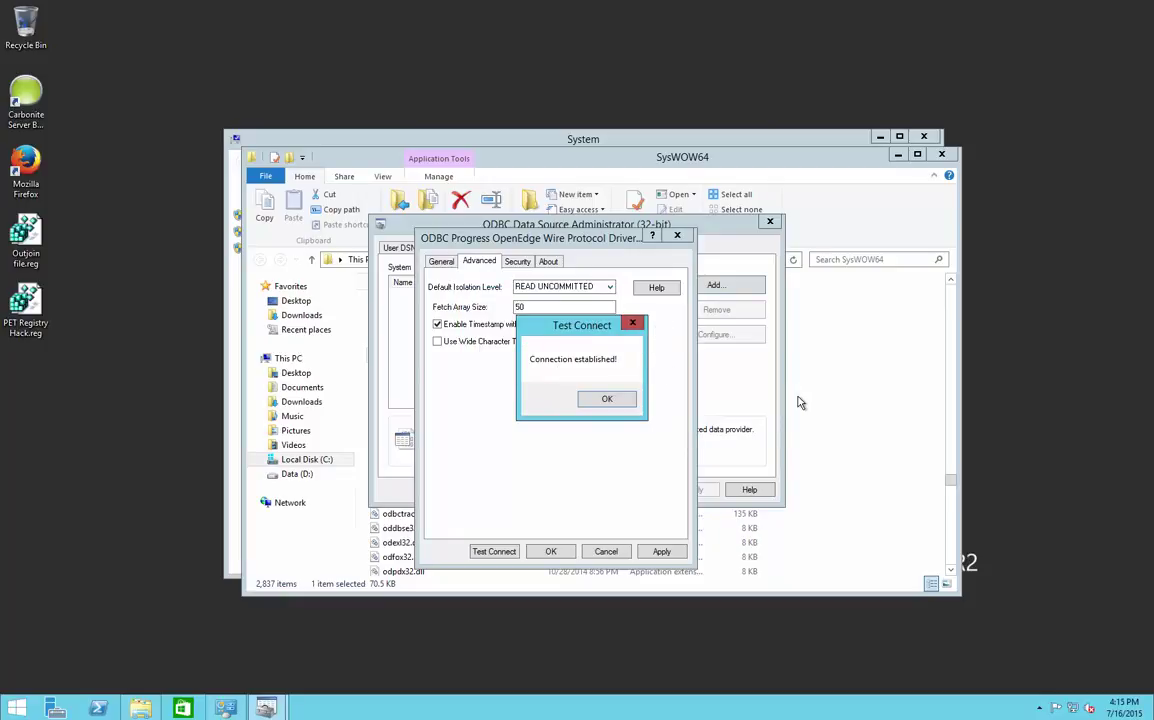
click(606, 401)
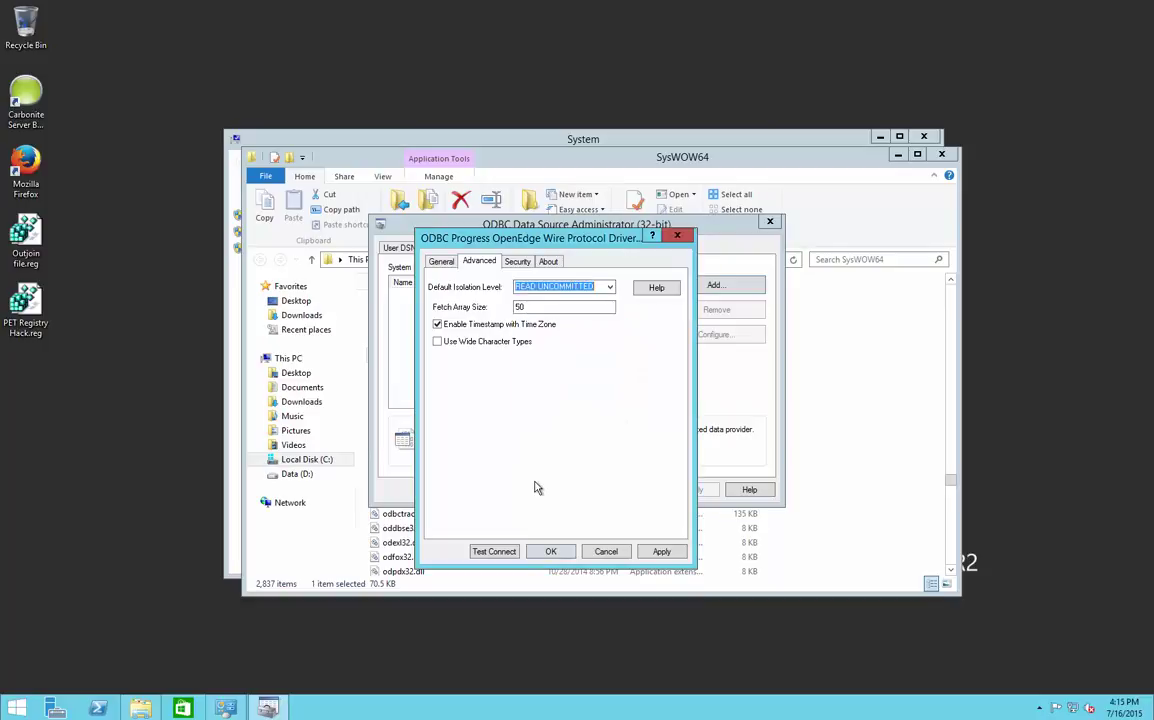
Return to the General tab and move the setup dialog down and right
key(ctrl+shift+Tab)
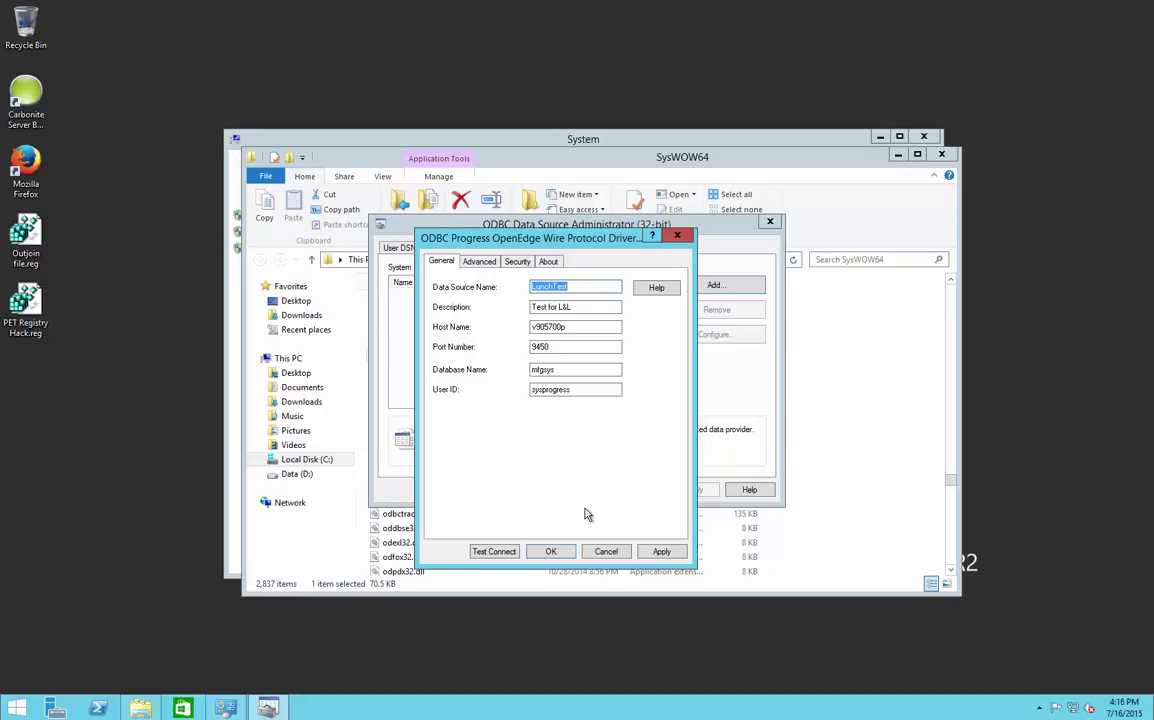
drag(526, 243, 552, 295)
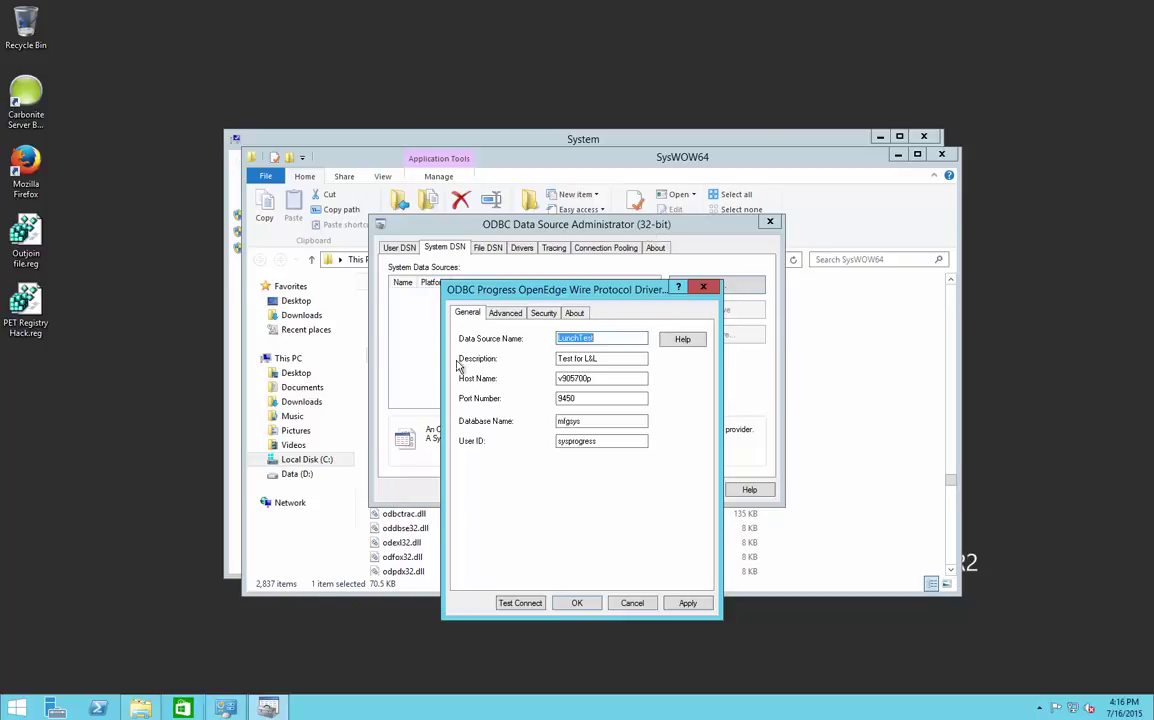
Move the System window aside and bring SysWOW64 Explorer forward with its path editable
click(380, 145)
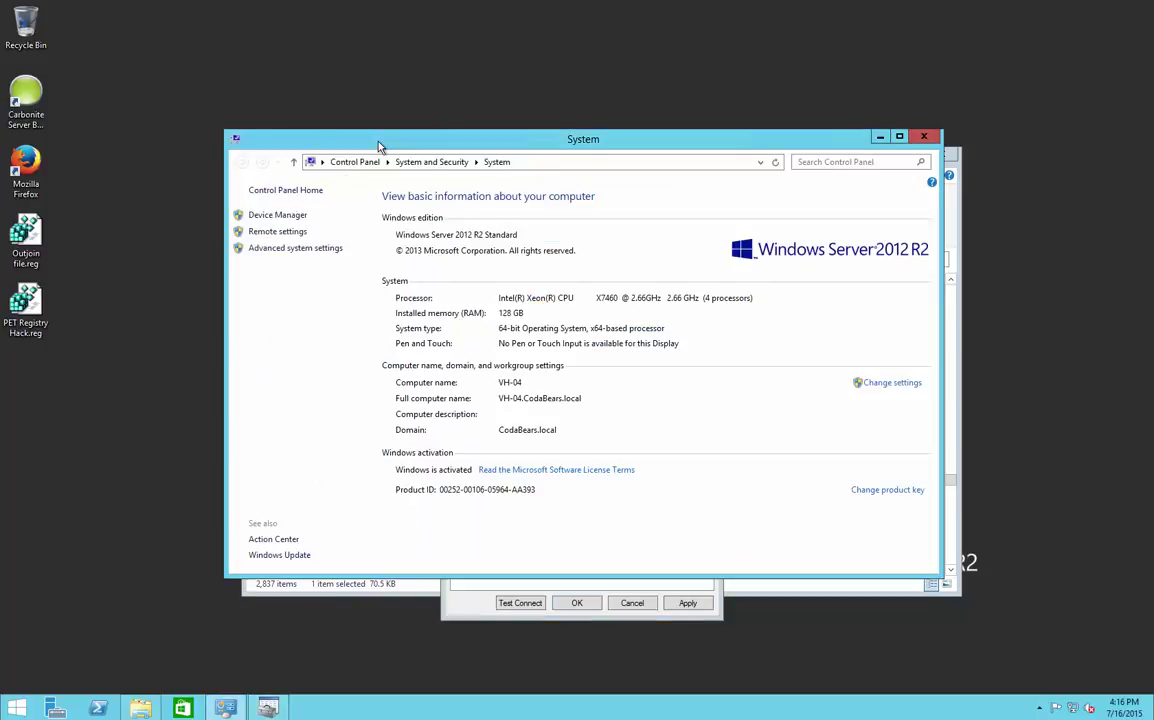
drag(380, 145, 378, 377)
click(503, 150)
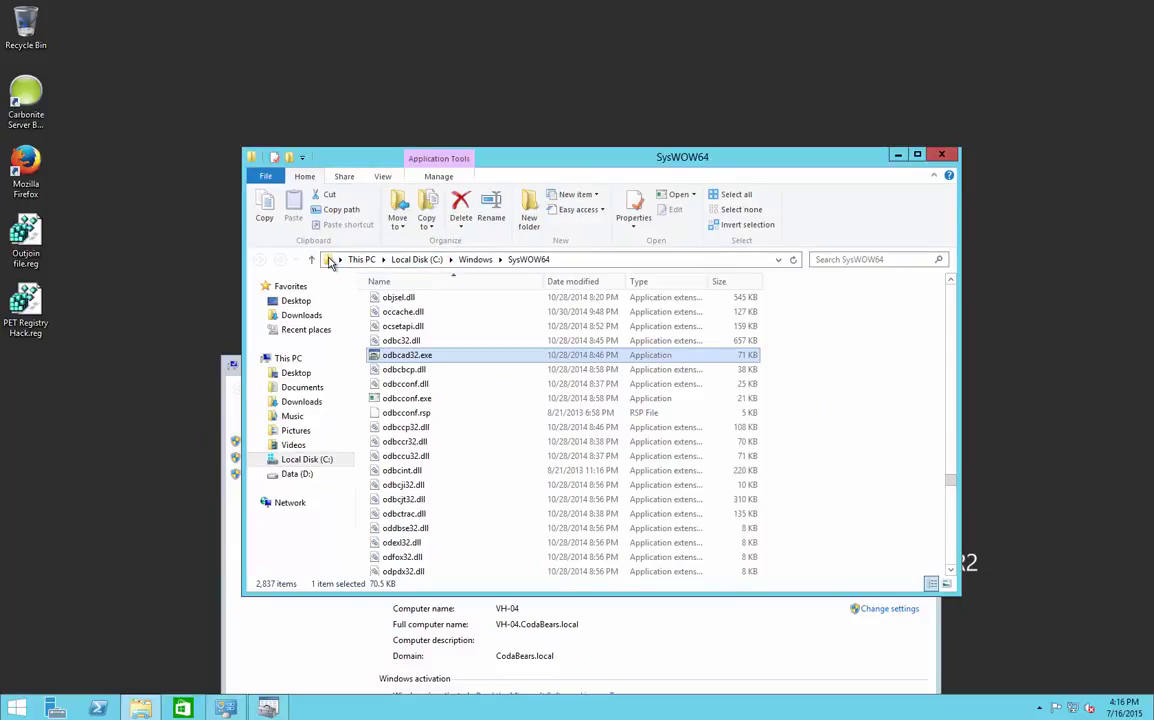
click(329, 260)
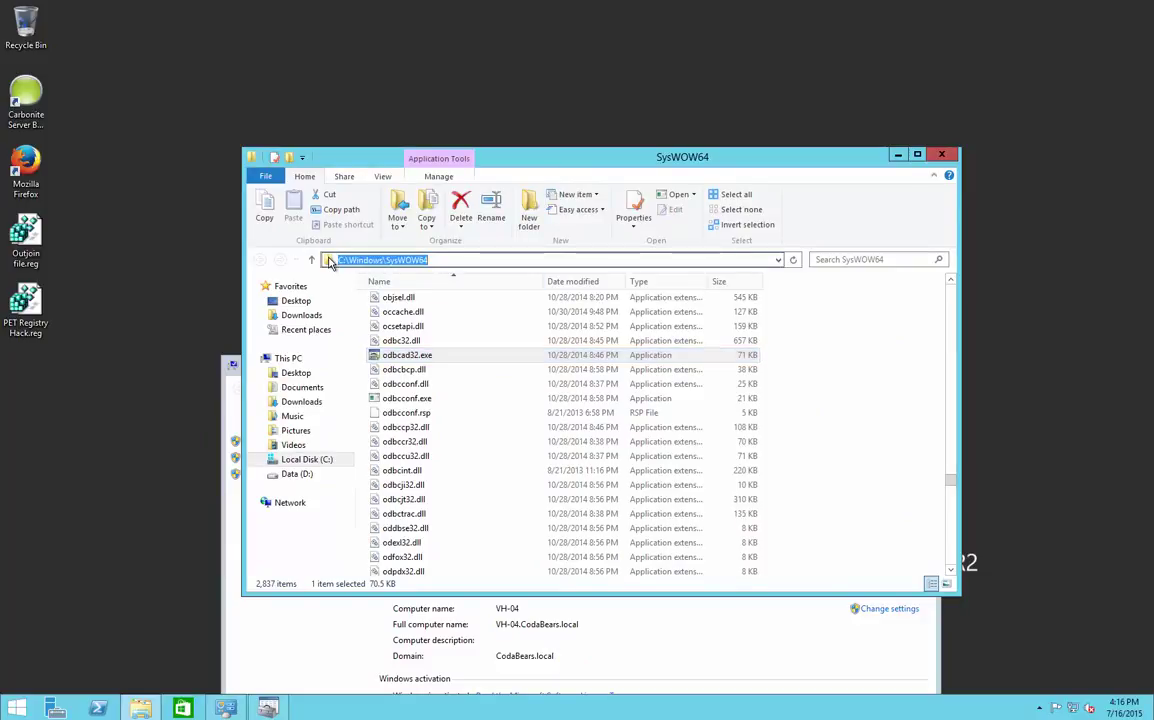